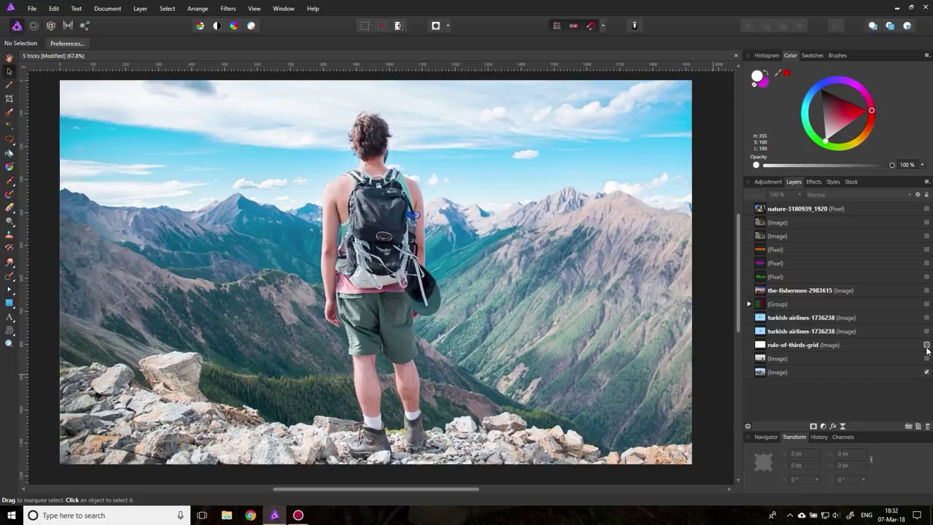
Step: Show the rule-of-thirds grid over the photo of the woman overlooking the city
click(926, 345)
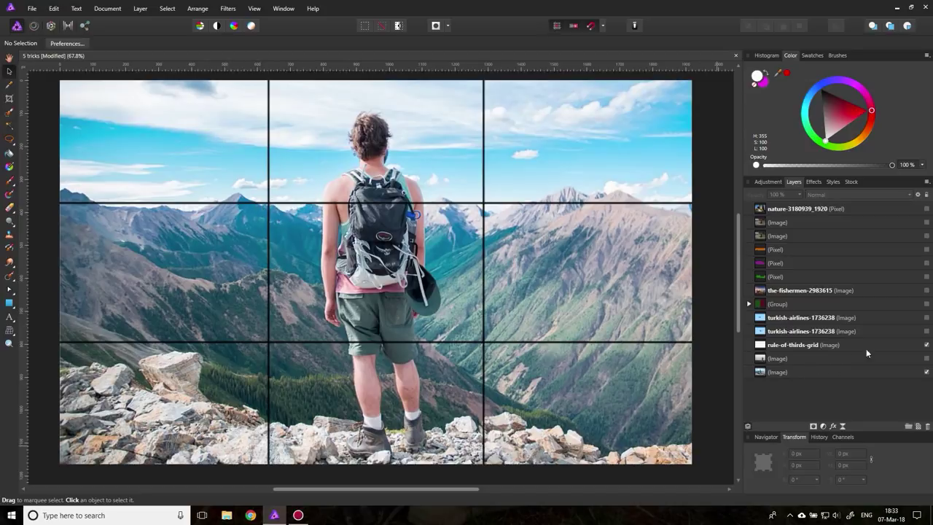
click(927, 358)
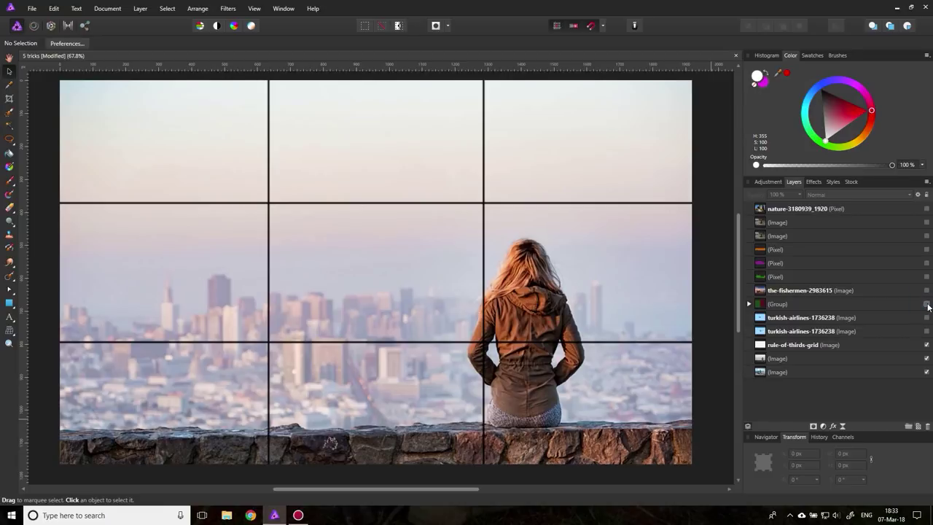
Step: Turn on the green and pink split tint over the city photo and hide the thirds grid
click(928, 304)
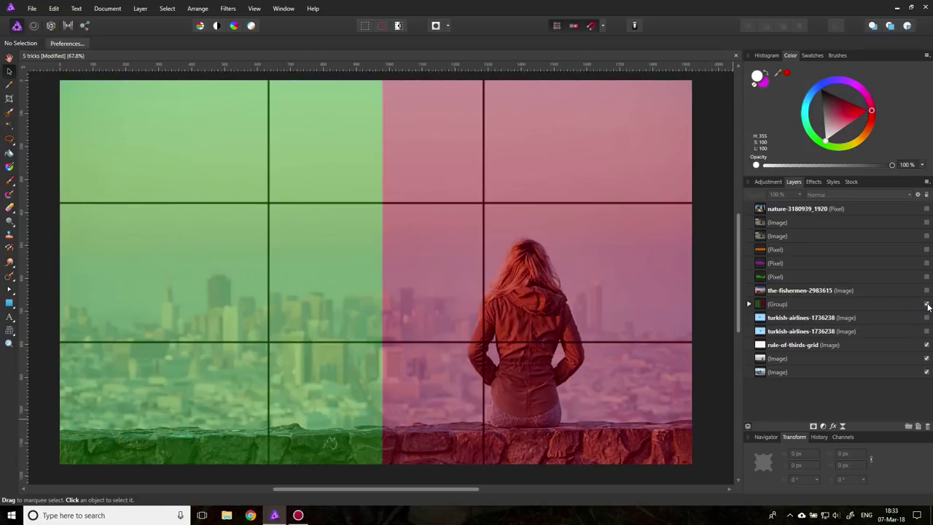
click(926, 345)
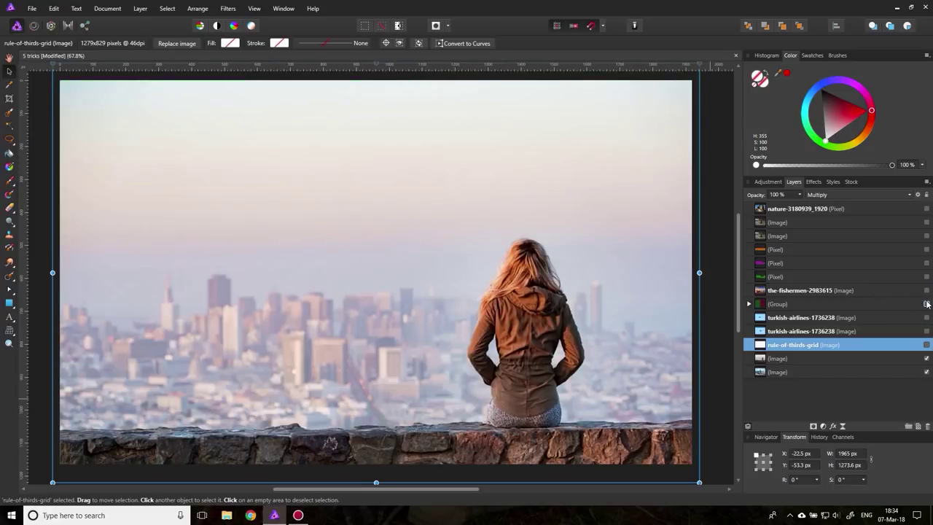
Step: Swap in the airplane photo and its mirrored copy, then restore the split tint over it
click(926, 304)
click(926, 332)
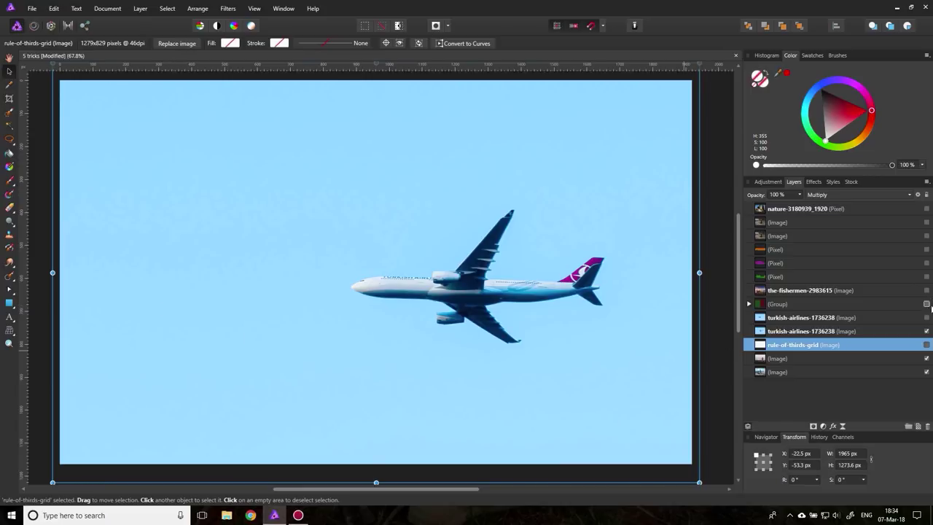
click(927, 318)
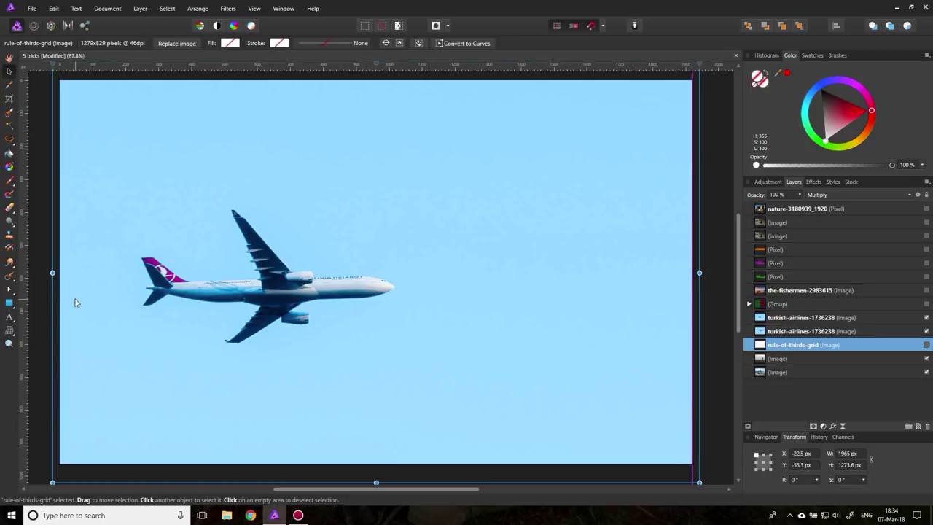
click(926, 304)
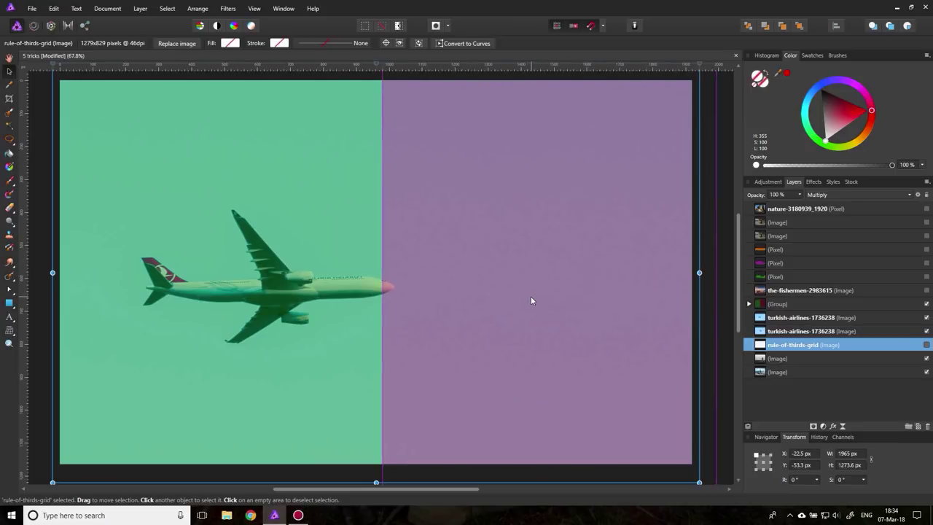
Step: Hide the split tint and reveal the fishermen hauling nets at sunset
click(927, 304)
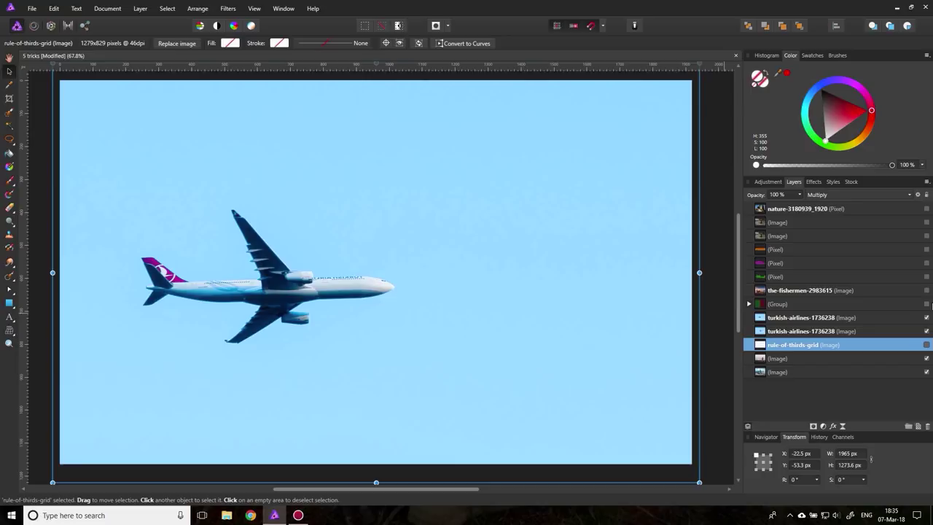
click(926, 291)
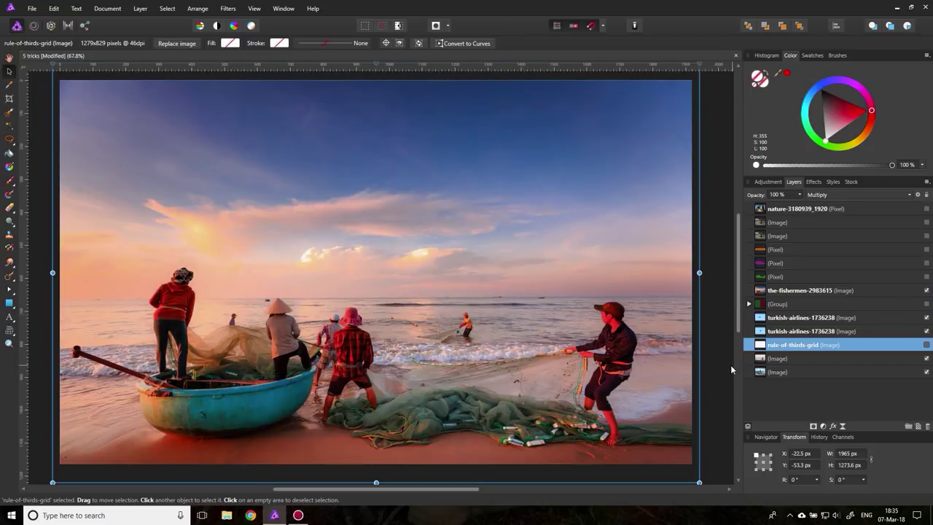
click(927, 331)
click(721, 402)
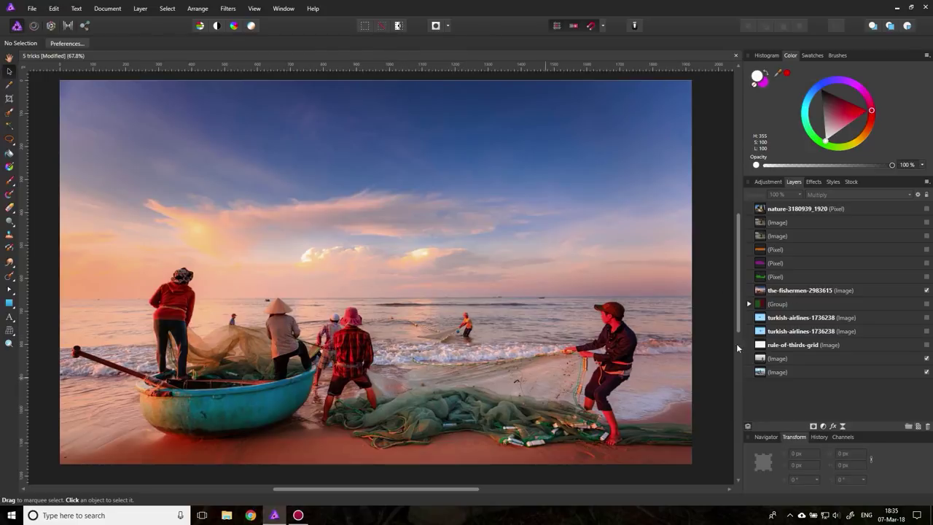
click(927, 277)
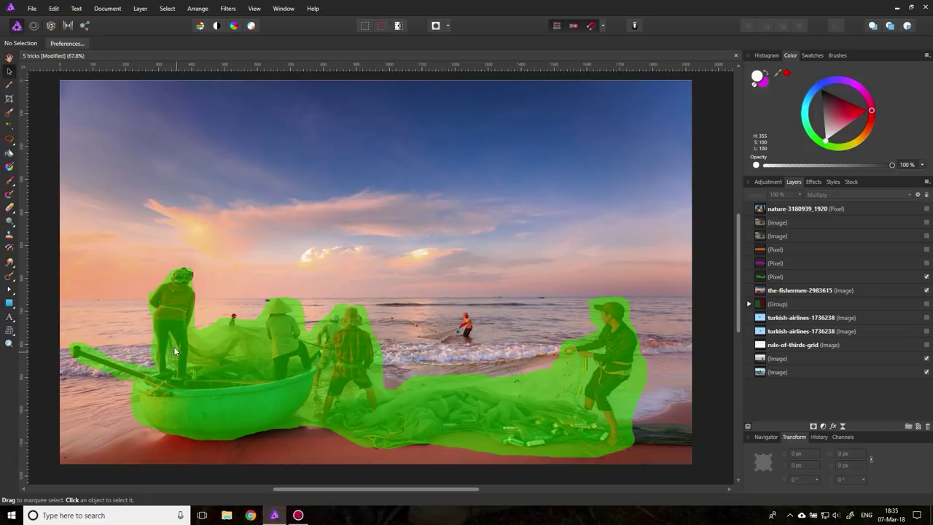
click(927, 263)
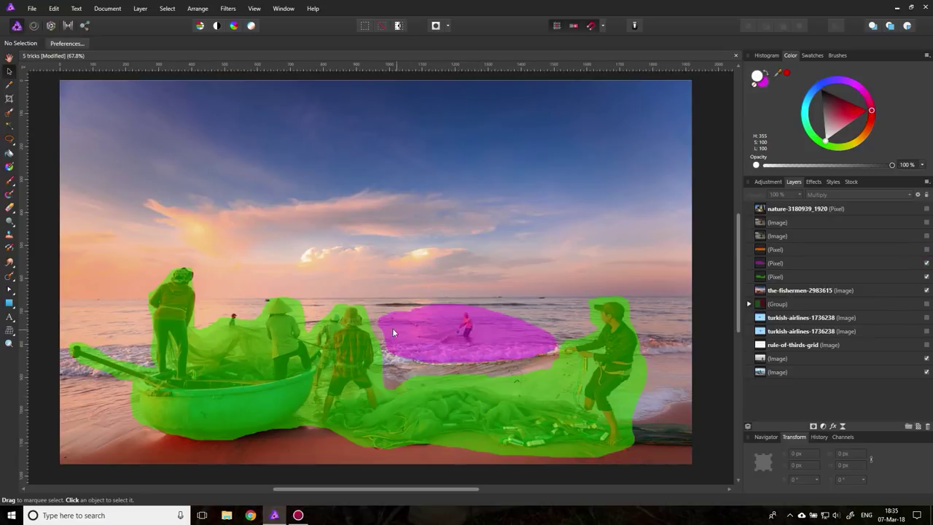
click(927, 250)
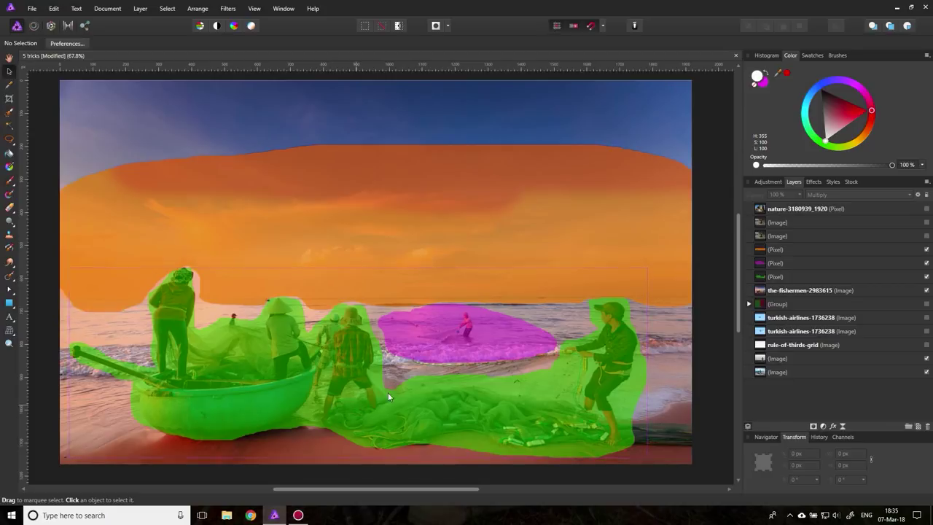
click(927, 249)
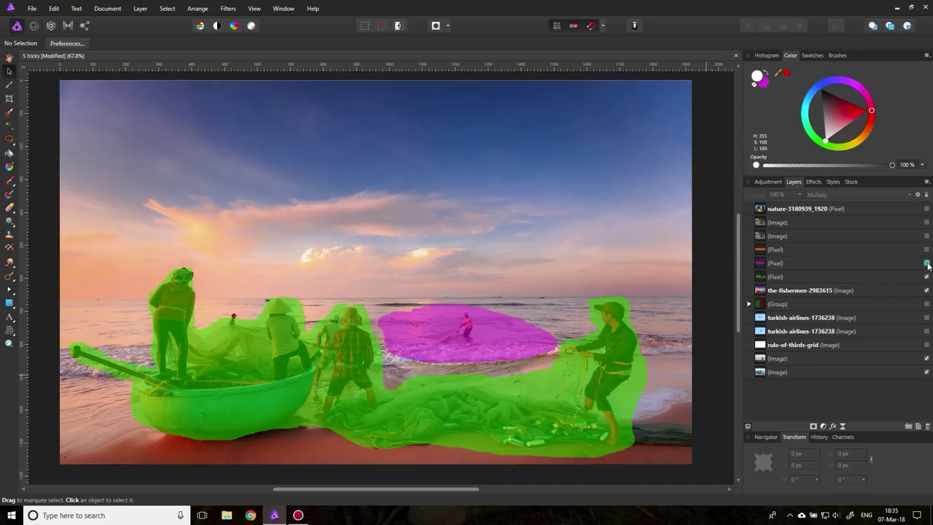
click(927, 263)
click(926, 276)
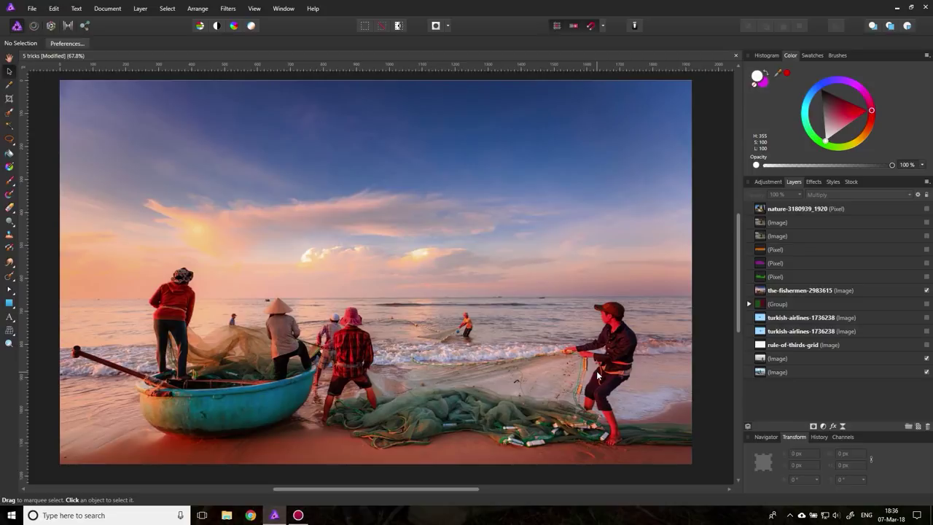
Step: Compare the fishermen photo, then overlay the green foreground, magenta sea and orange sky masks
click(926, 292)
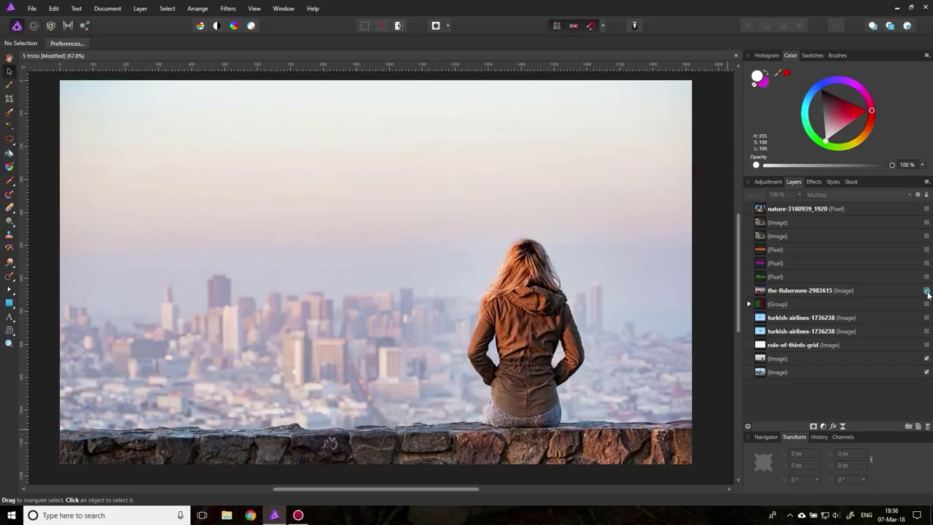
click(926, 290)
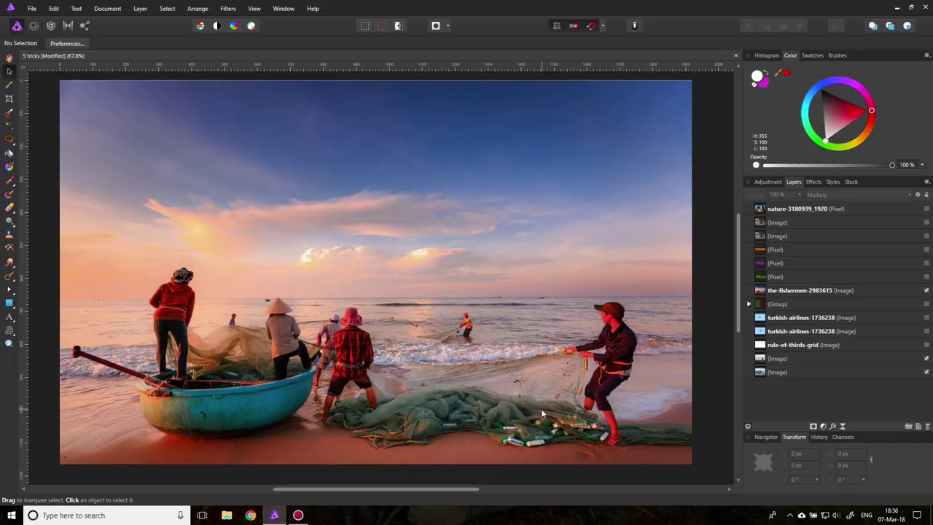
click(926, 277)
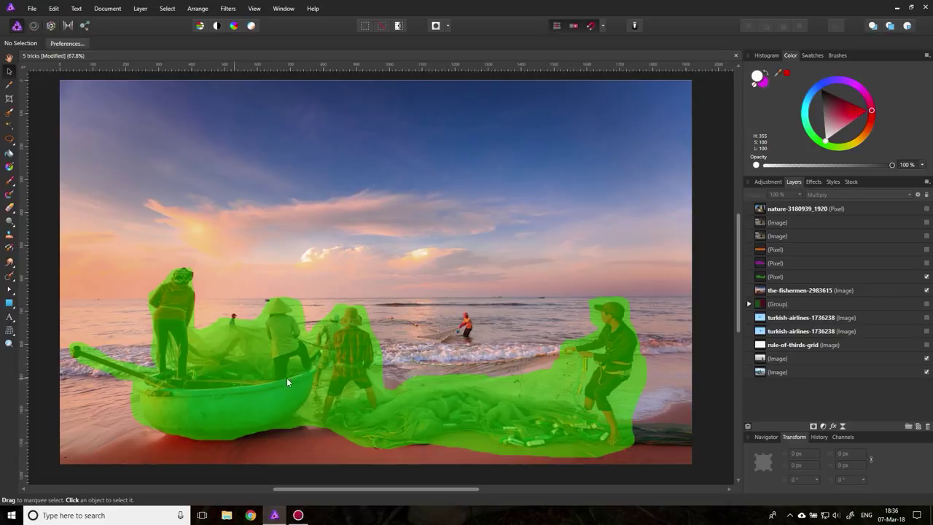
click(927, 263)
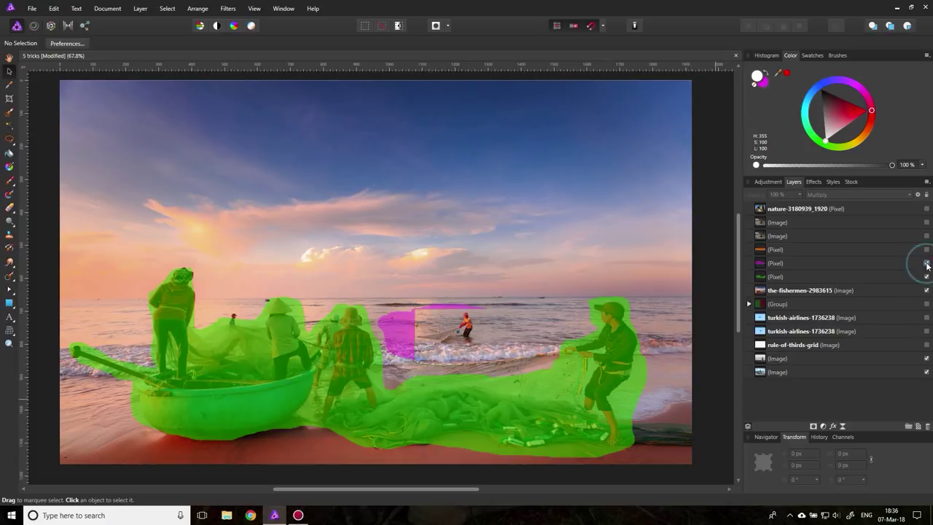
click(926, 249)
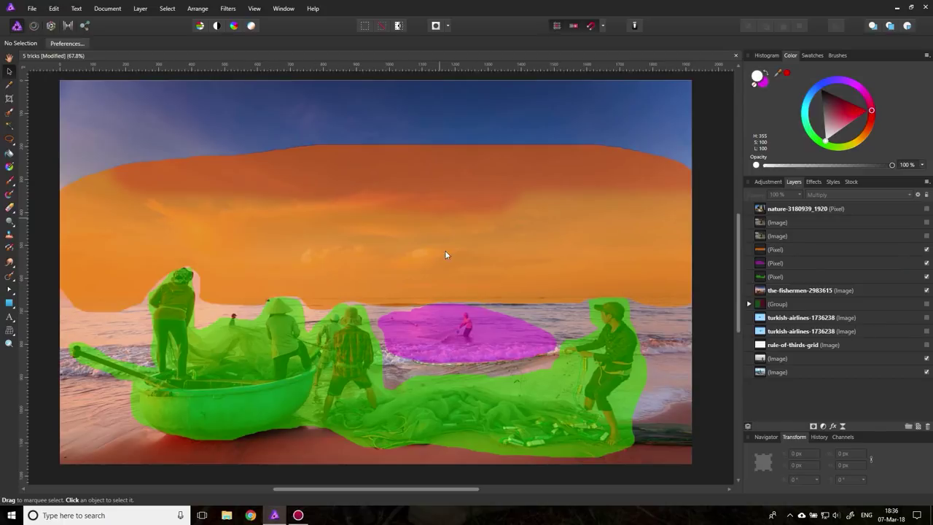
Step: Hide the three masks and the fishermen photo, revealing the puppy photo instead
click(927, 249)
click(927, 263)
click(927, 277)
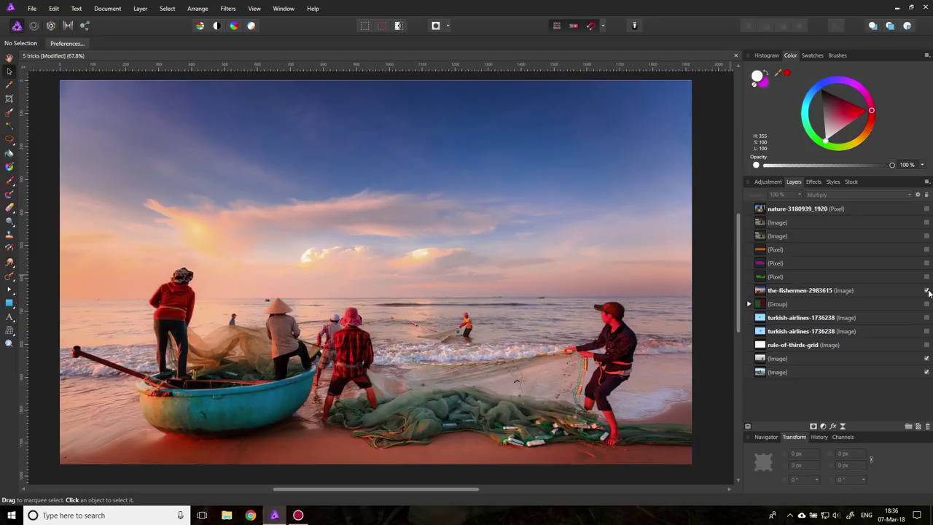
click(926, 290)
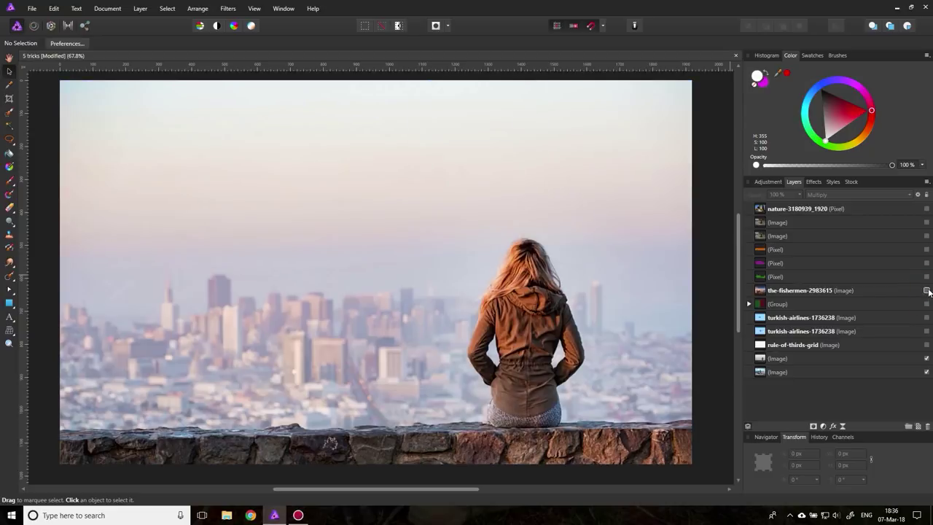
click(926, 236)
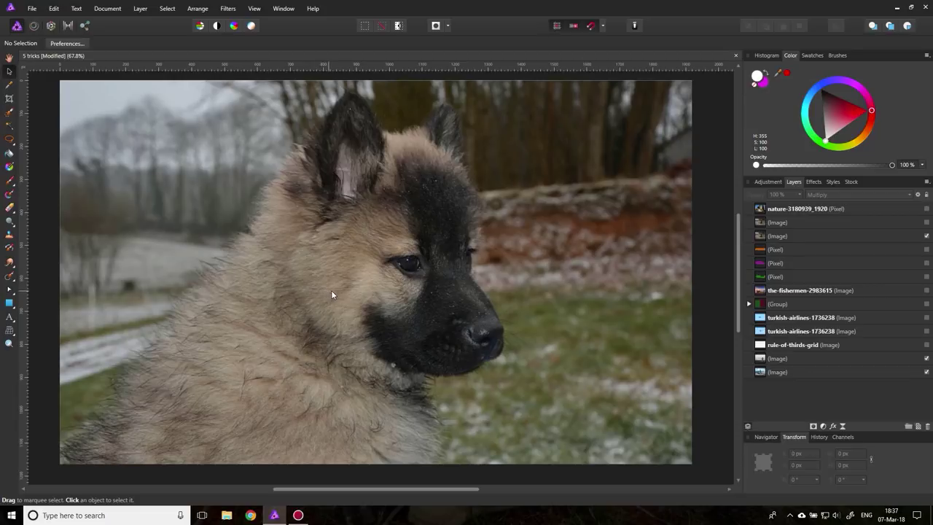
Step: Turn on the Overlay copy of the puppy and change its blend mode to Soft Light
click(766, 237)
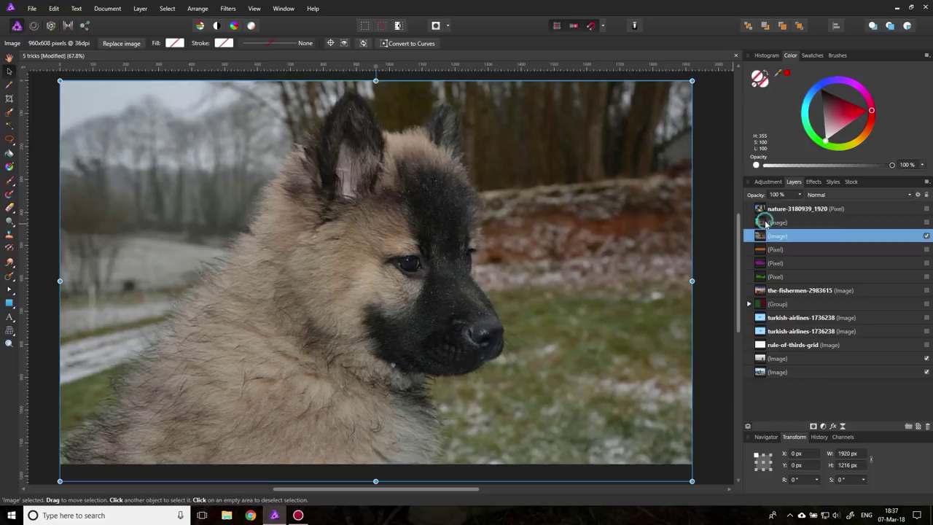
click(766, 222)
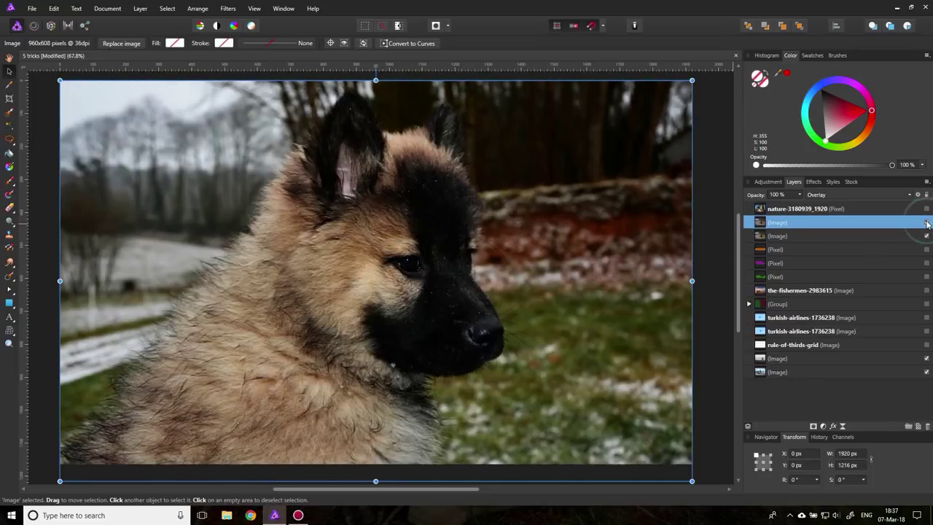
click(926, 222)
click(704, 305)
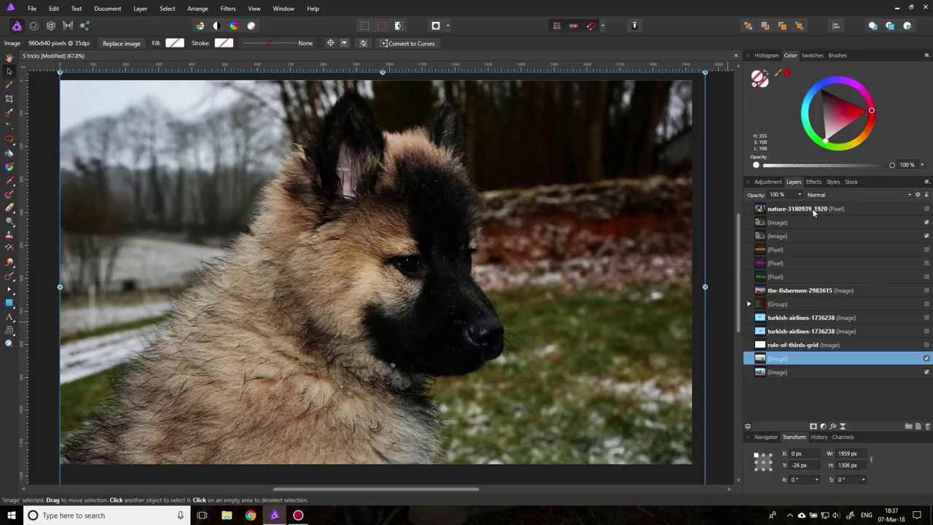
click(771, 223)
click(831, 195)
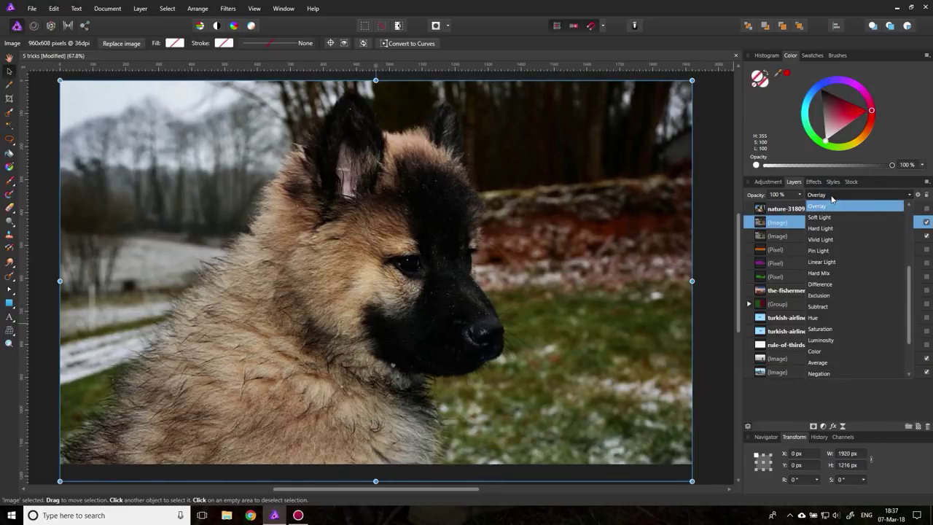
click(820, 217)
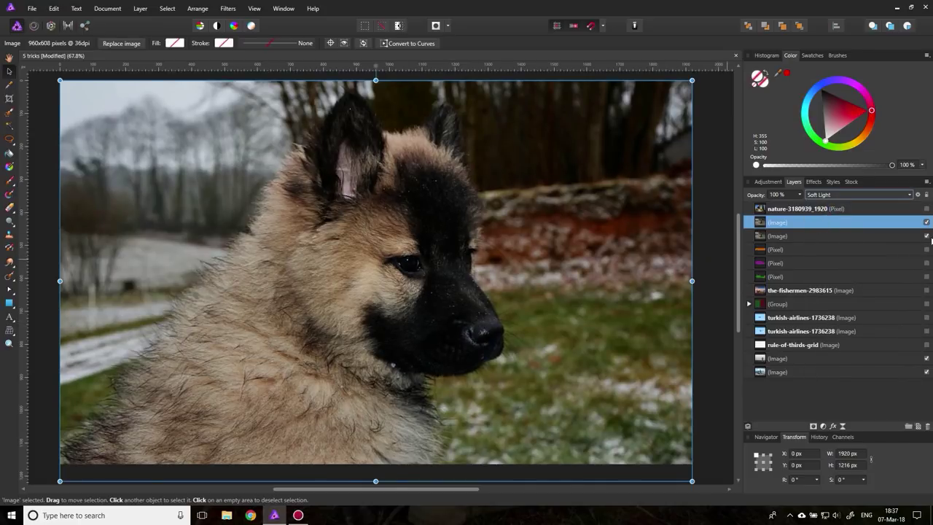
Step: Toggle the Soft Light puppy layer on and off several times to compare the contrast
click(927, 222)
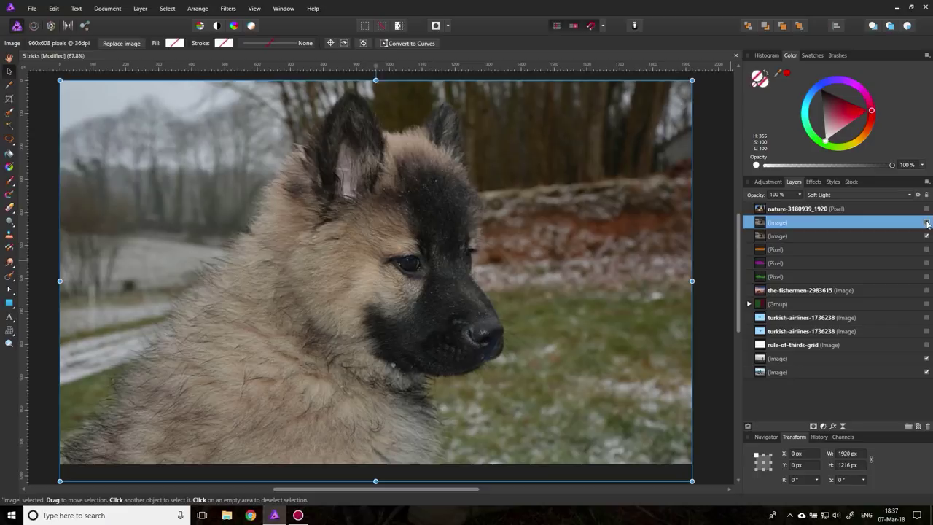
click(927, 222)
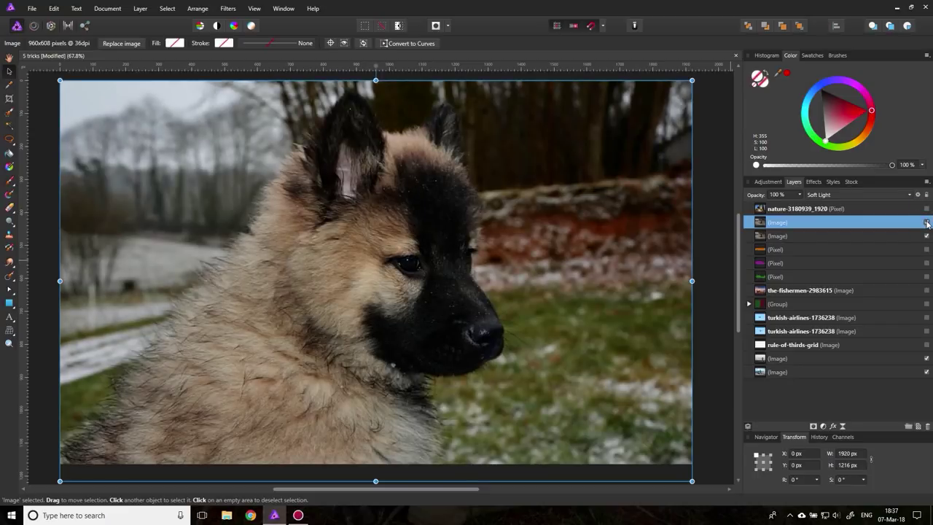
click(927, 222)
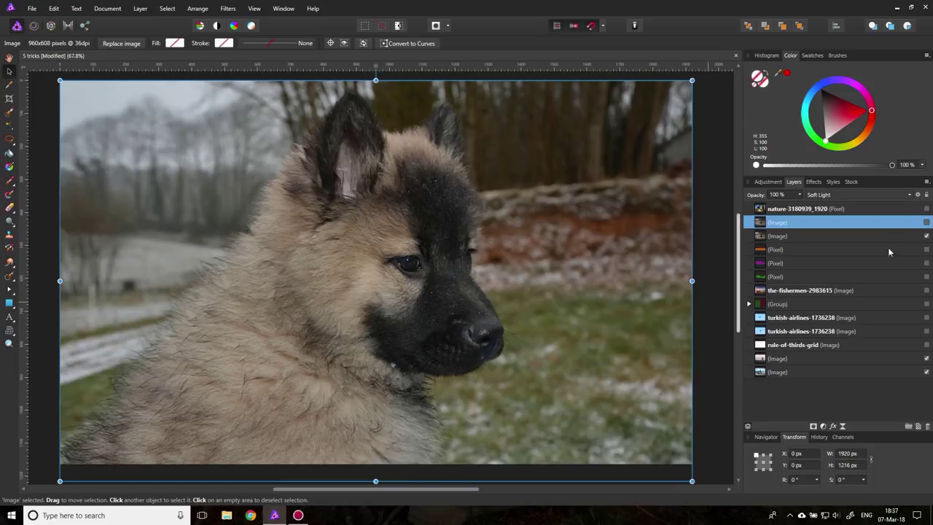
click(927, 223)
click(927, 223)
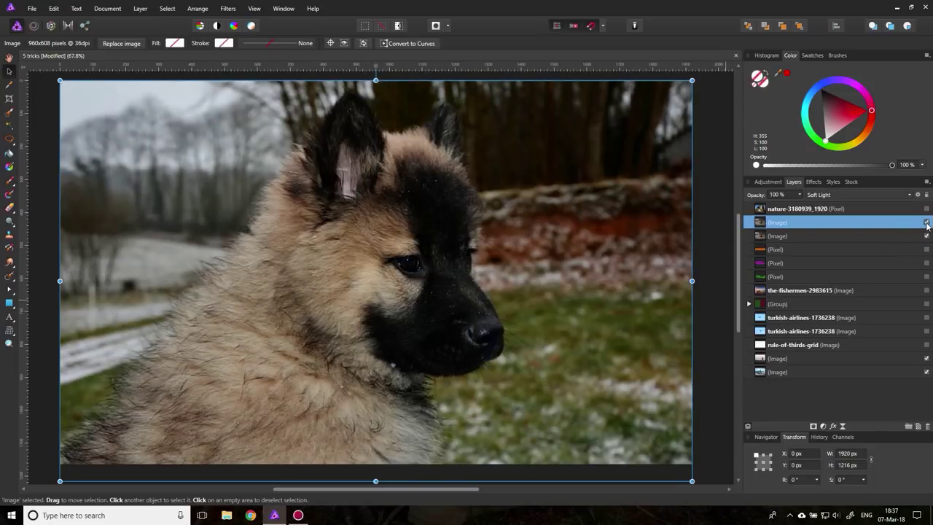
Step: Make the nature-3180939_1920 dog layer visible over the puppy, then clear the layer selection
click(760, 209)
click(927, 210)
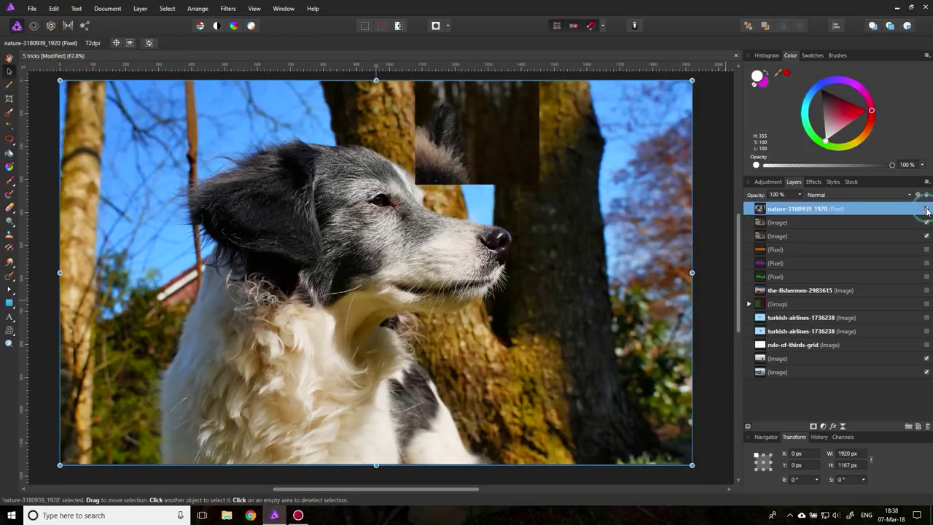
click(719, 344)
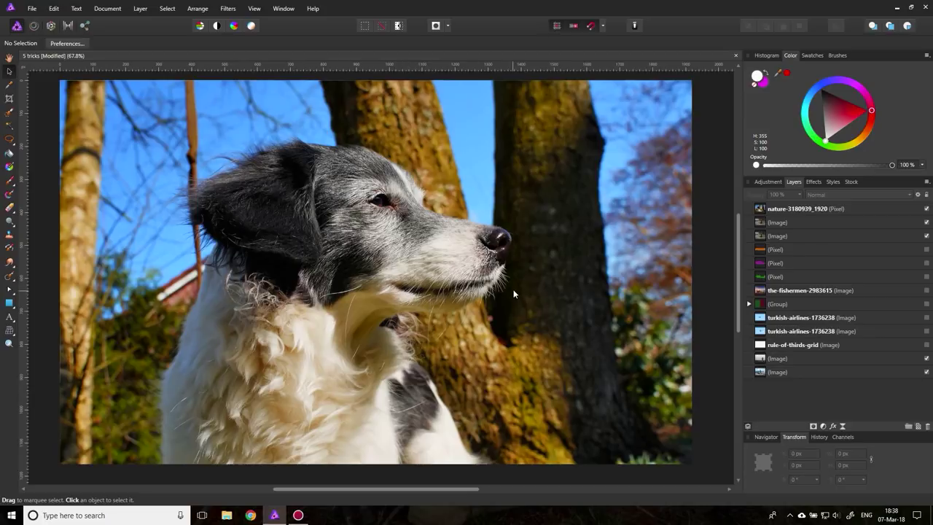
Step: Paint a selection over the white dog with the Selection Brush Tool
click(8, 113)
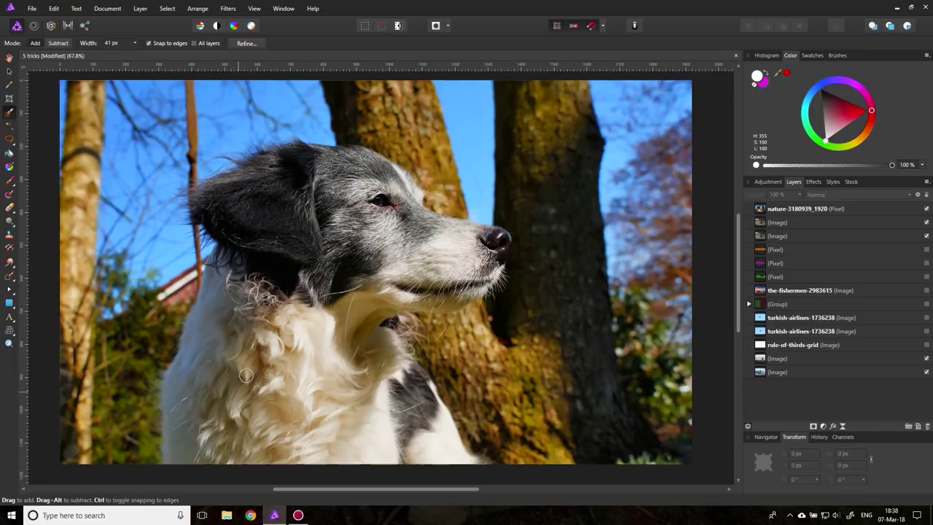
mouse_move(246, 375)
mouse_down()
mouse_move(187, 462)
mouse_move(178, 374)
mouse_move(236, 291)
mouse_move(248, 251)
mouse_move(230, 274)
mouse_move(232, 231)
mouse_move(203, 211)
mouse_move(206, 199)
mouse_move(278, 164)
mouse_move(269, 161)
mouse_move(368, 170)
mouse_move(436, 231)
mouse_move(492, 246)
mouse_move(477, 279)
mouse_move(407, 291)
mouse_move(381, 306)
mouse_move(404, 312)
mouse_move(401, 299)
mouse_move(366, 358)
mouse_move(415, 412)
mouse_move(396, 381)
mouse_move(452, 466)
mouse_move(404, 454)
mouse_move(246, 451)
mouse_move(228, 435)
mouse_move(273, 286)
mouse_move(249, 382)
mouse_move(311, 285)
mouse_move(255, 242)
mouse_move(277, 194)
mouse_up()
Step: In Refine Selection, matte the ear and head edges, mark the nose foreground and beside it background
click(244, 44)
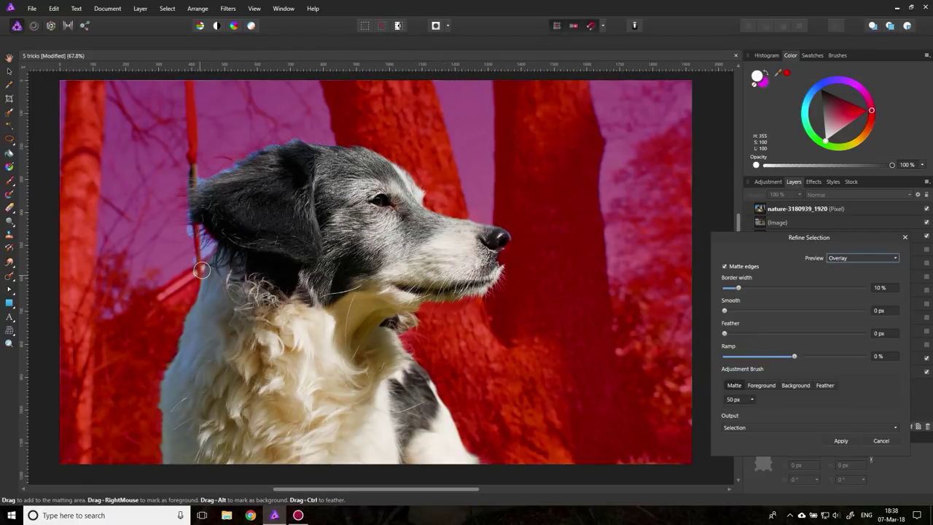
mouse_move(209, 246)
mouse_down()
mouse_move(189, 212)
mouse_move(202, 178)
mouse_up()
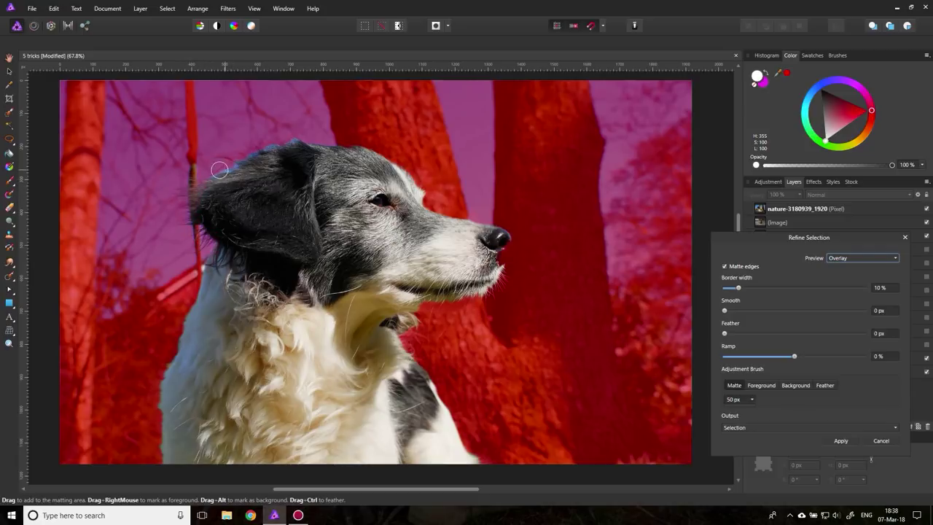
mouse_move(219, 166)
mouse_down()
mouse_move(275, 135)
mouse_move(300, 138)
mouse_move(225, 166)
mouse_move(308, 128)
mouse_move(375, 142)
mouse_up()
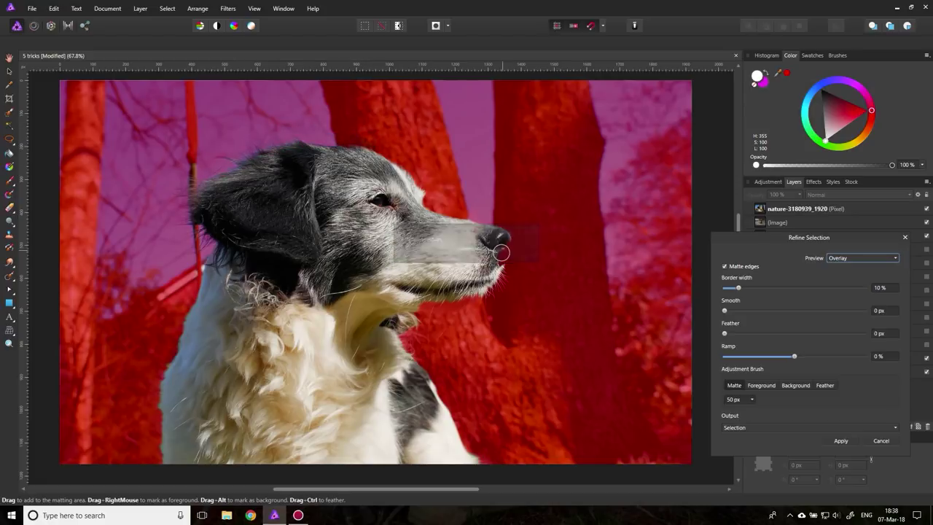
click(763, 386)
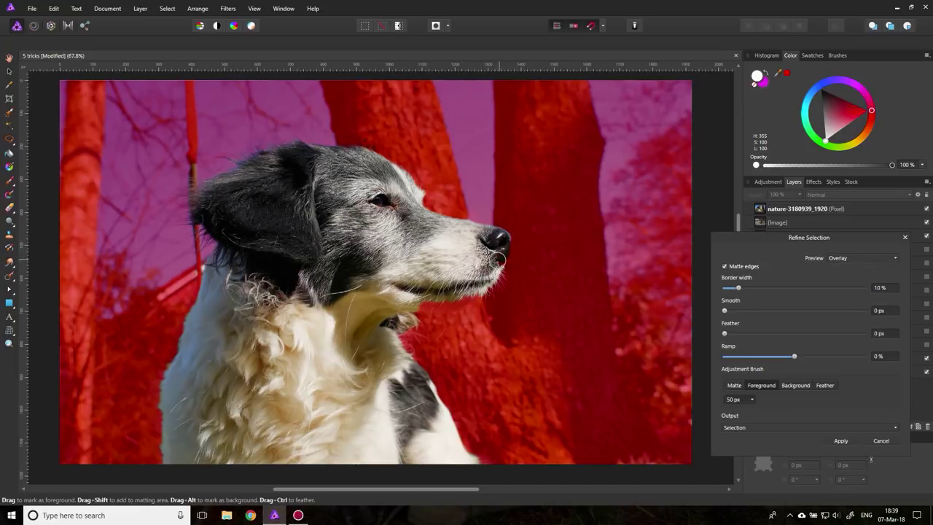
click(498, 264)
click(795, 386)
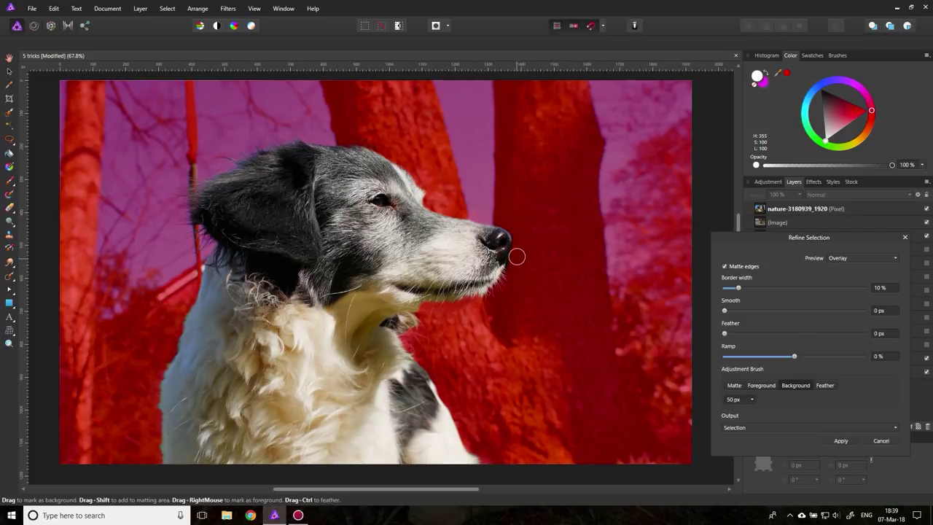
click(517, 230)
Step: Matte the chest and neck edges, mark the tree beside the ear as background, and apply
click(734, 385)
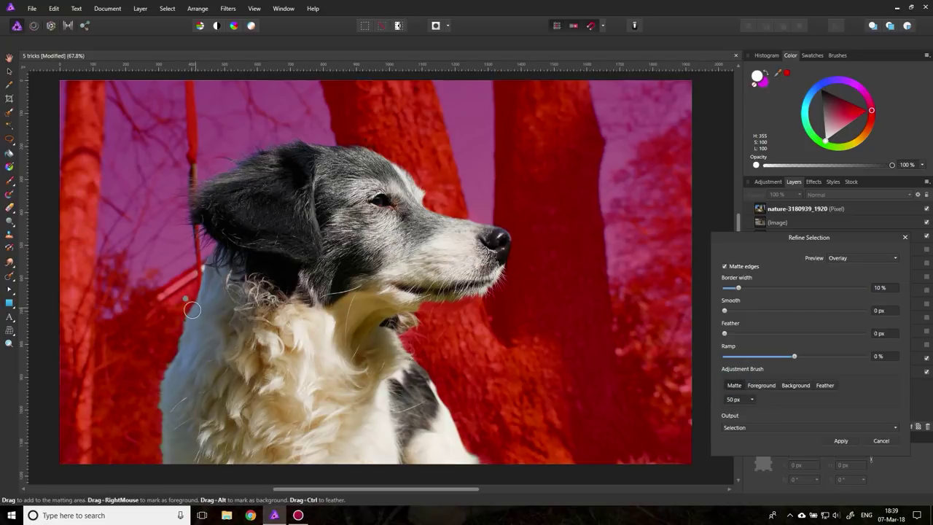
drag(170, 368, 162, 405)
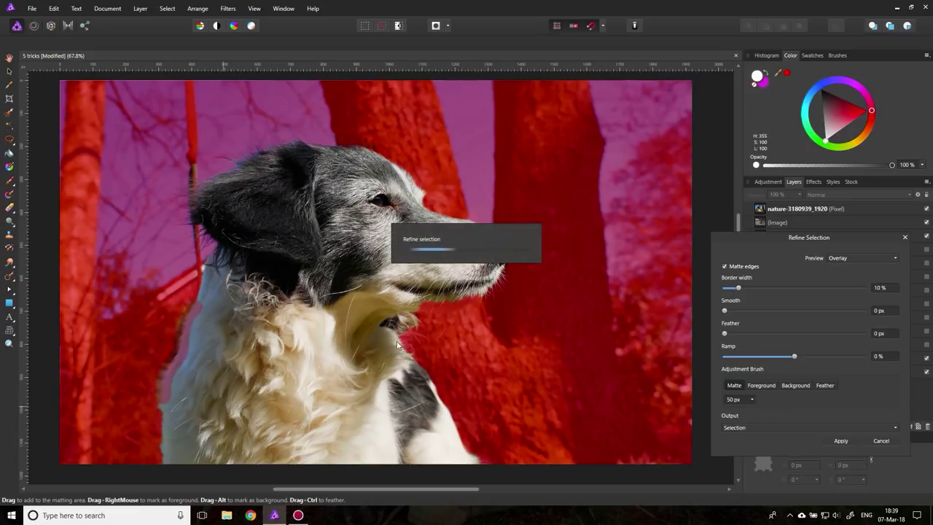
mouse_move(412, 317)
mouse_down()
mouse_move(401, 344)
mouse_move(478, 463)
mouse_up()
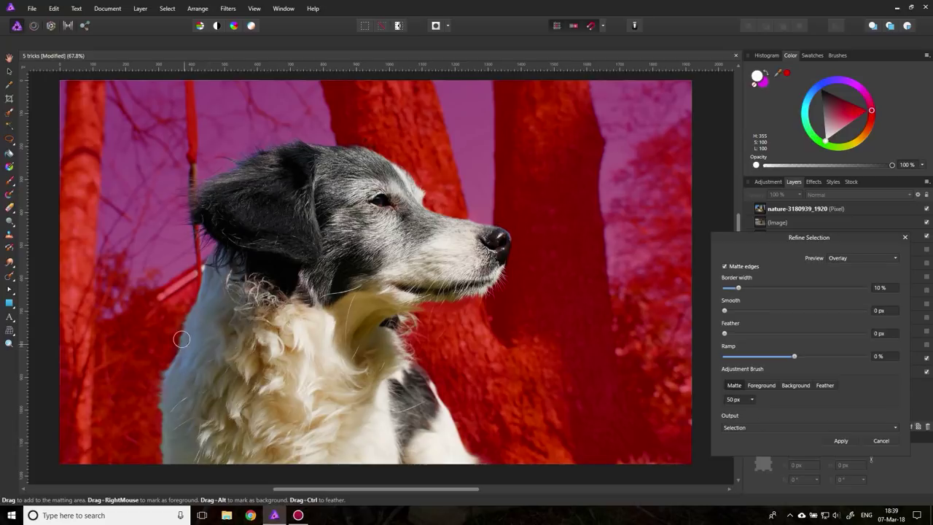
click(794, 385)
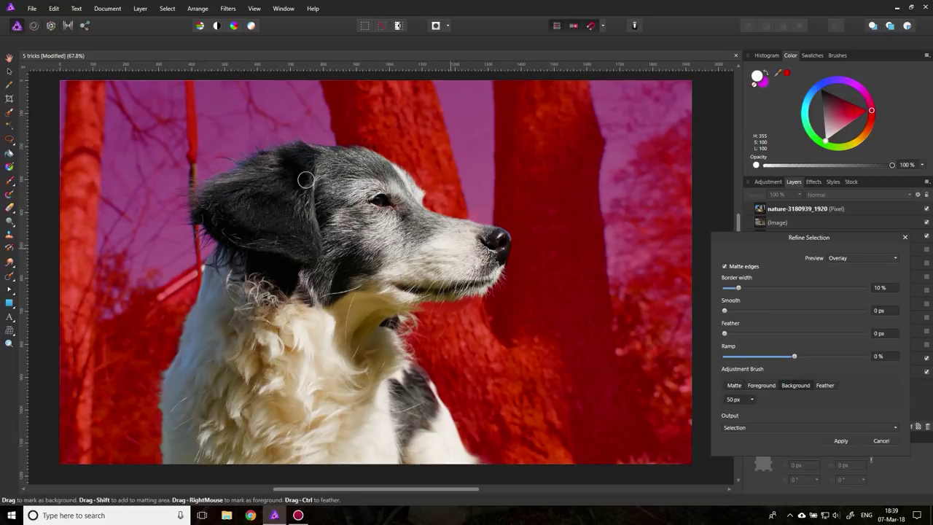
drag(194, 163, 189, 176)
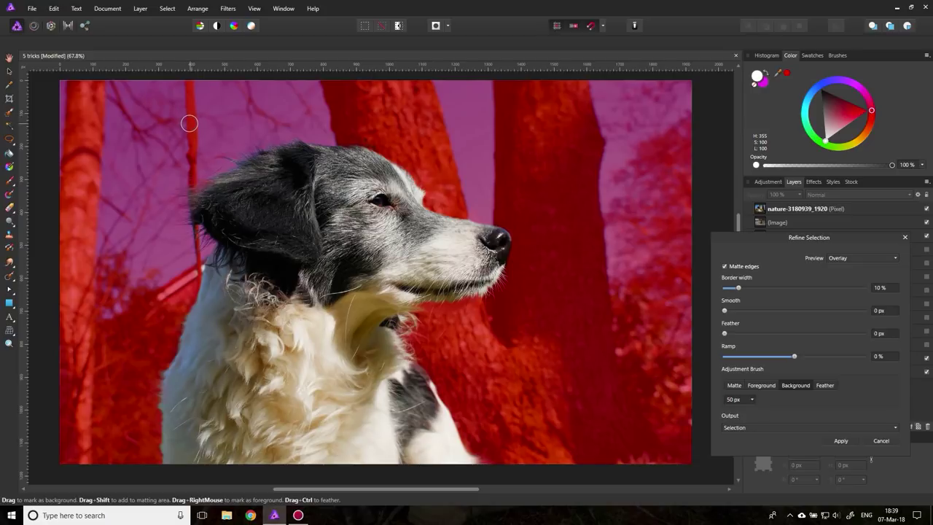
click(841, 440)
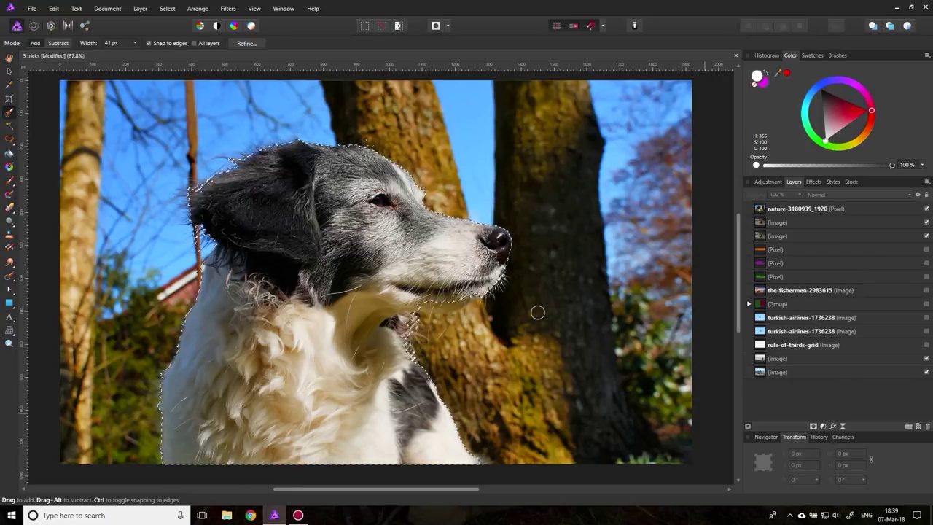
Step: Zoom in to 300% on the dog's chin
click(10, 343)
click(431, 298)
click(436, 309)
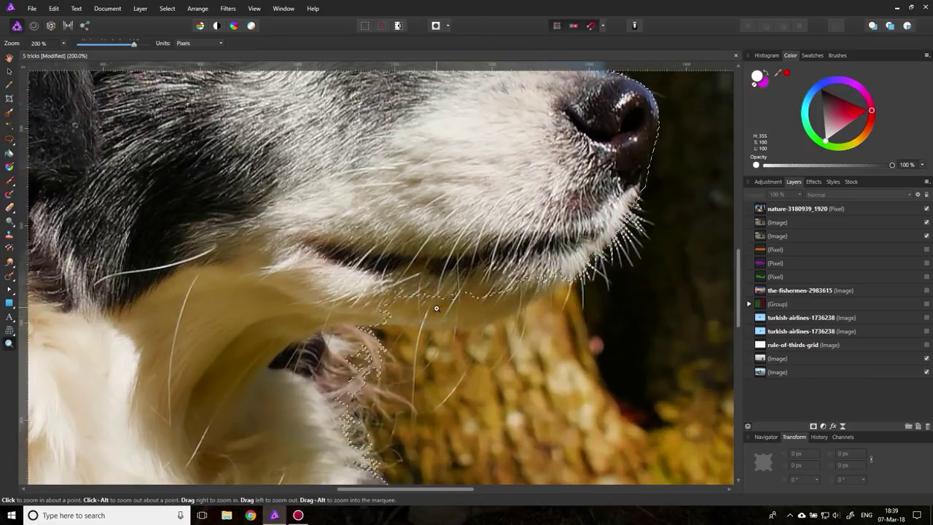
click(436, 309)
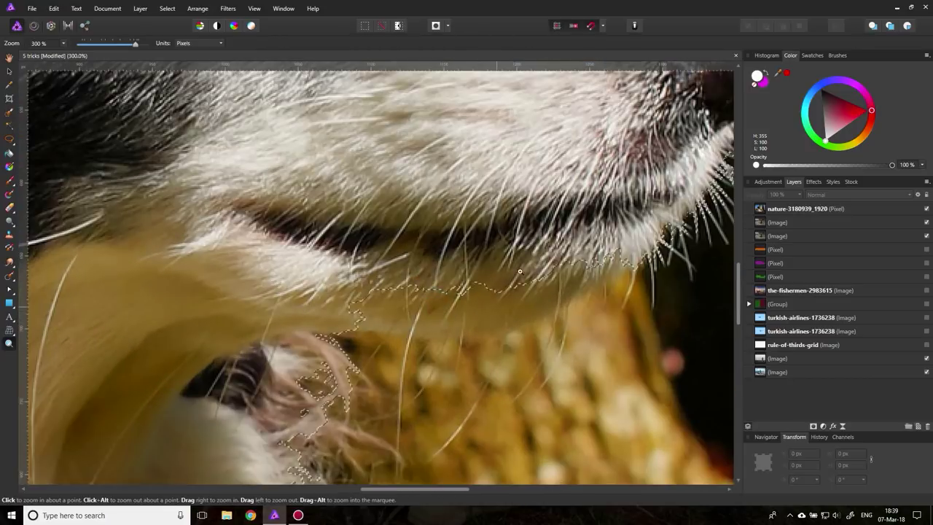
Step: Lasso the gap under the chin into the selection with the Freehand Selection tool
click(10, 140)
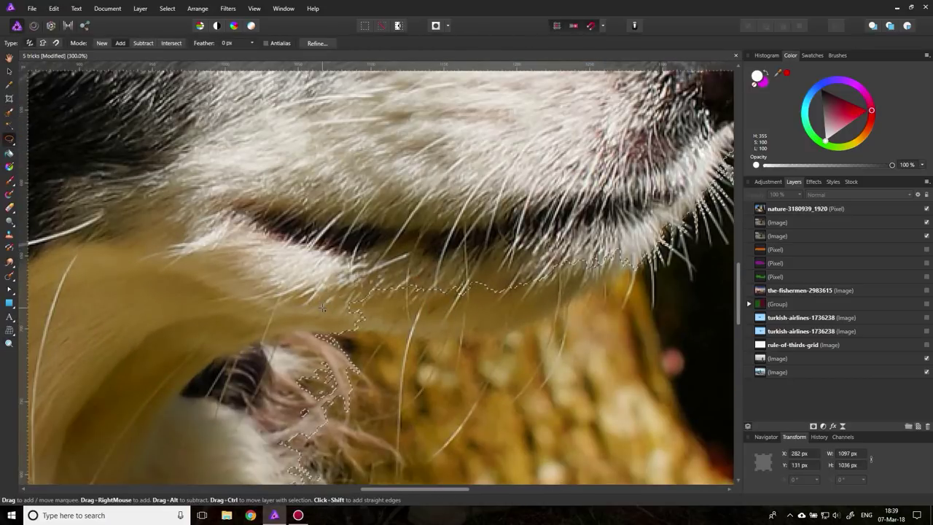
click(361, 332)
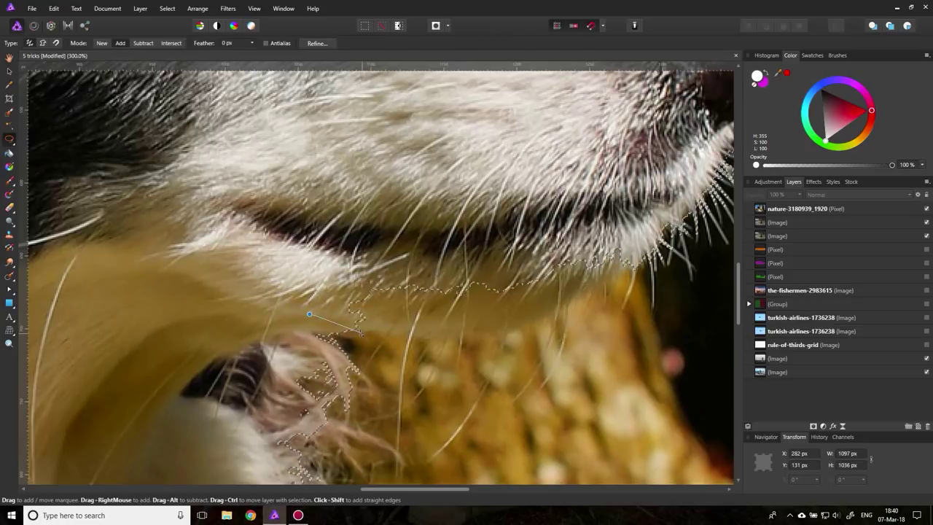
drag(360, 332, 530, 328)
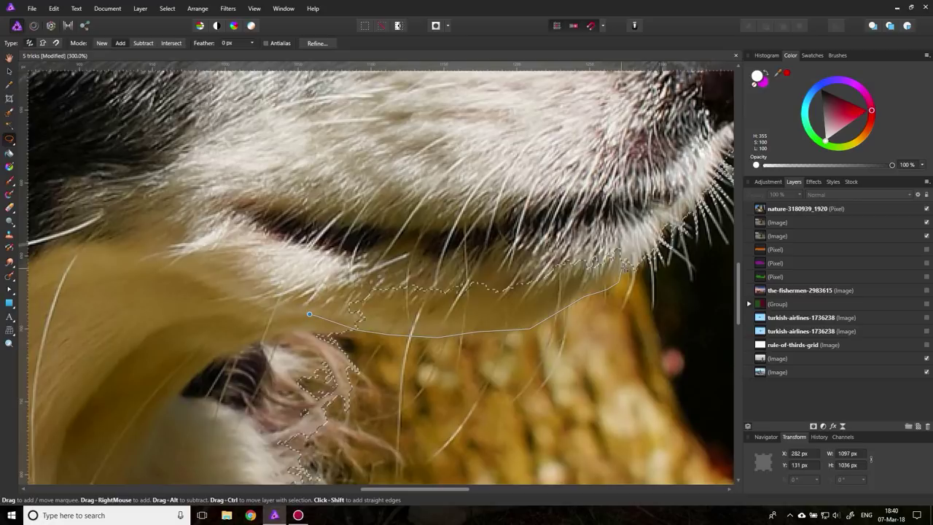
click(625, 268)
click(624, 222)
mouse_move(474, 226)
mouse_down()
mouse_move(335, 254)
mouse_move(309, 312)
mouse_up()
key(ctrl+0)
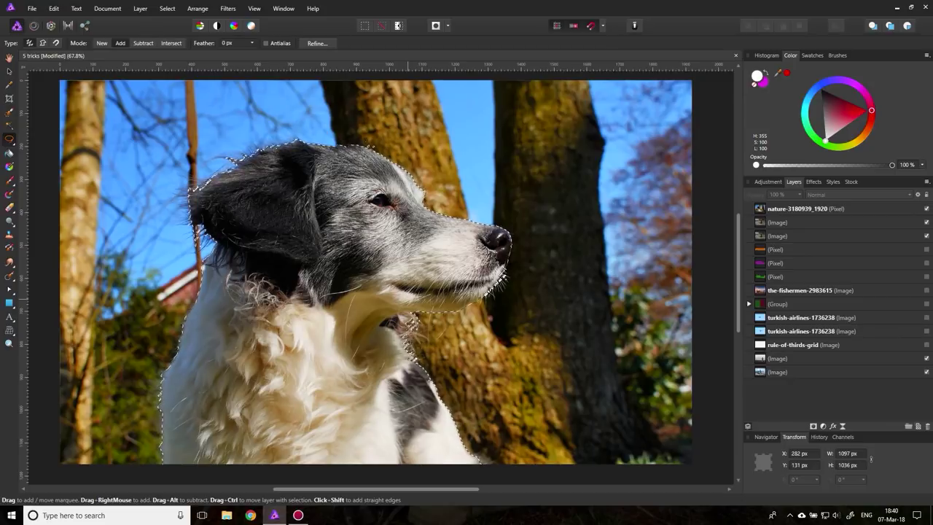
Step: Invert the dog selection and add it as a mask on the nature-3180939_1920 layer
click(167, 9)
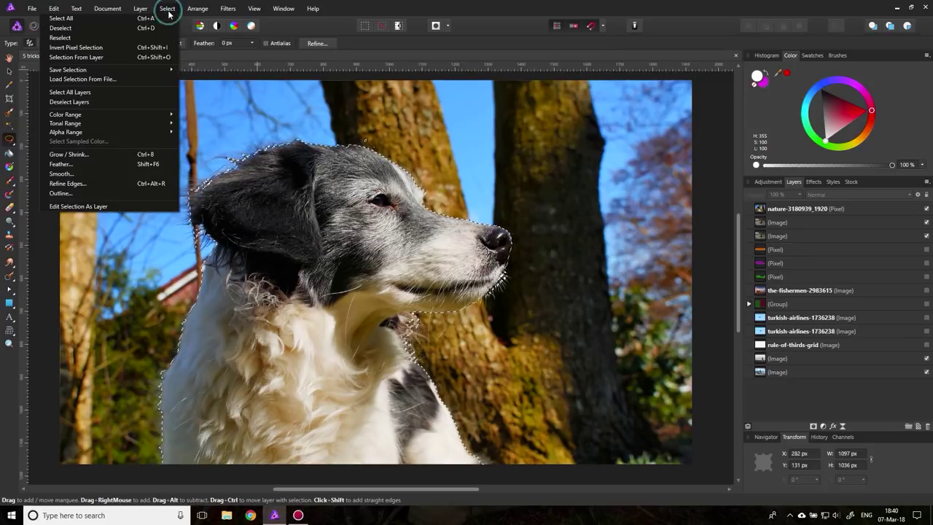
click(76, 48)
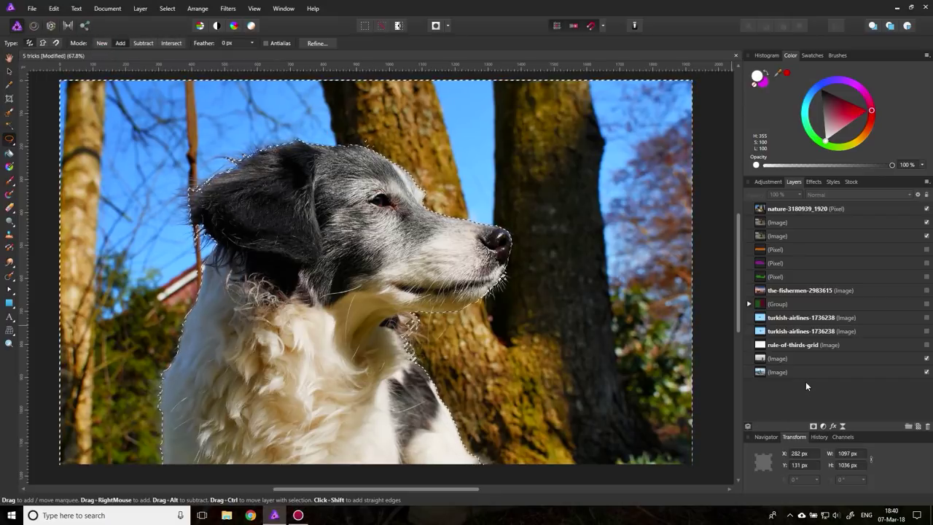
click(760, 211)
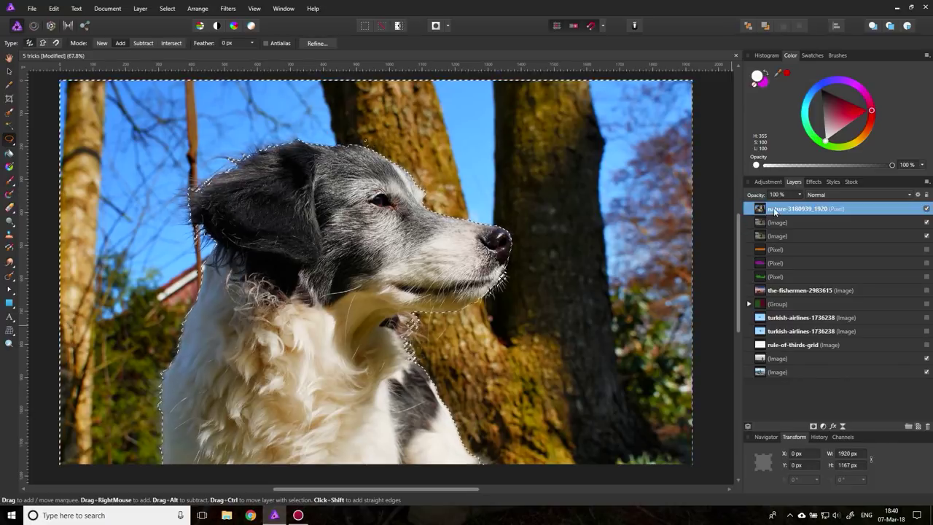
click(814, 426)
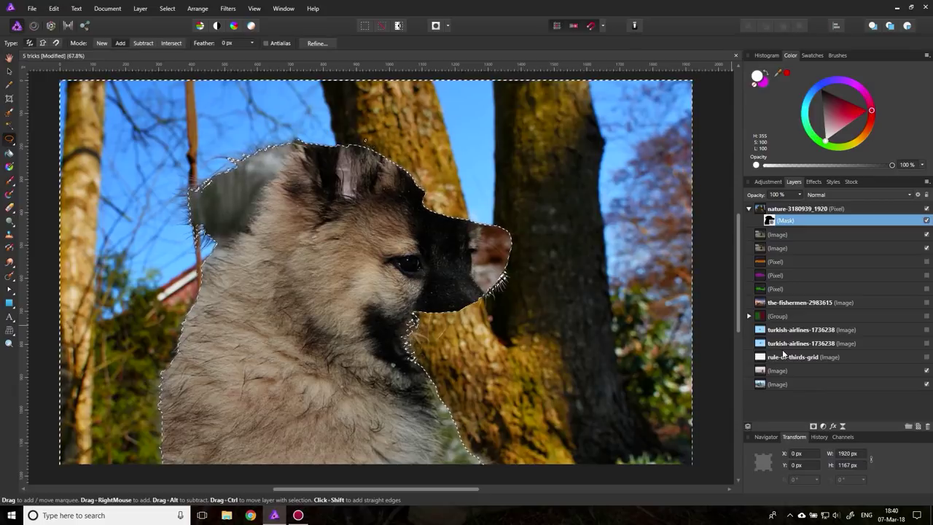
Step: Deselect, pull the mask out to its own layer, and bring up the live filters list
key(ctrl+d)
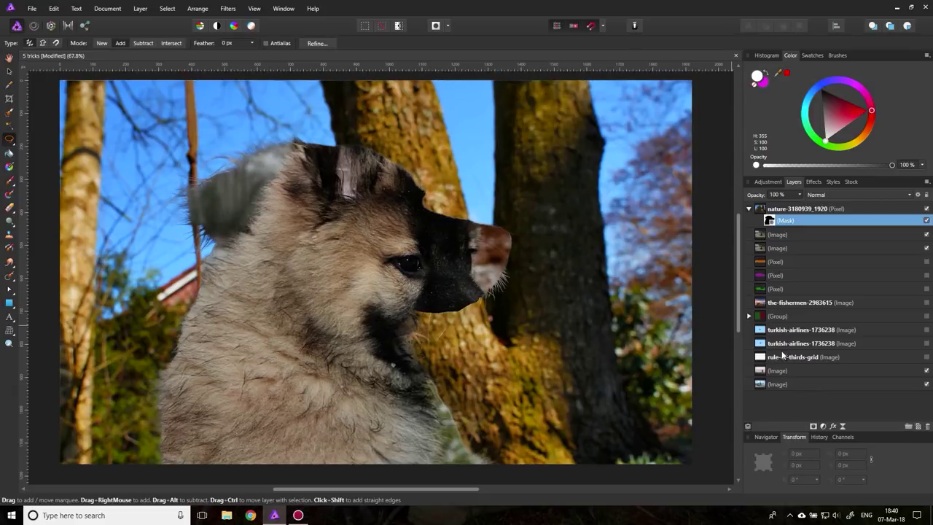
drag(769, 222, 771, 236)
click(764, 211)
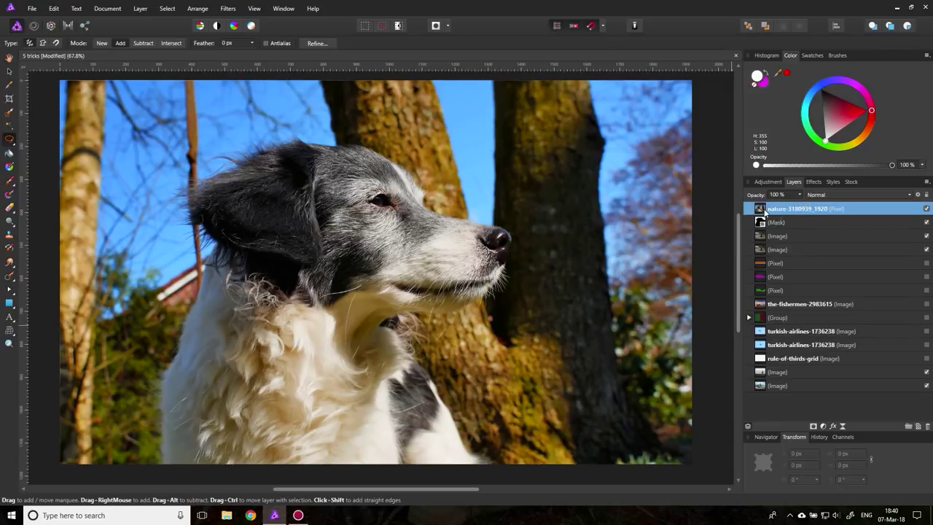
click(842, 427)
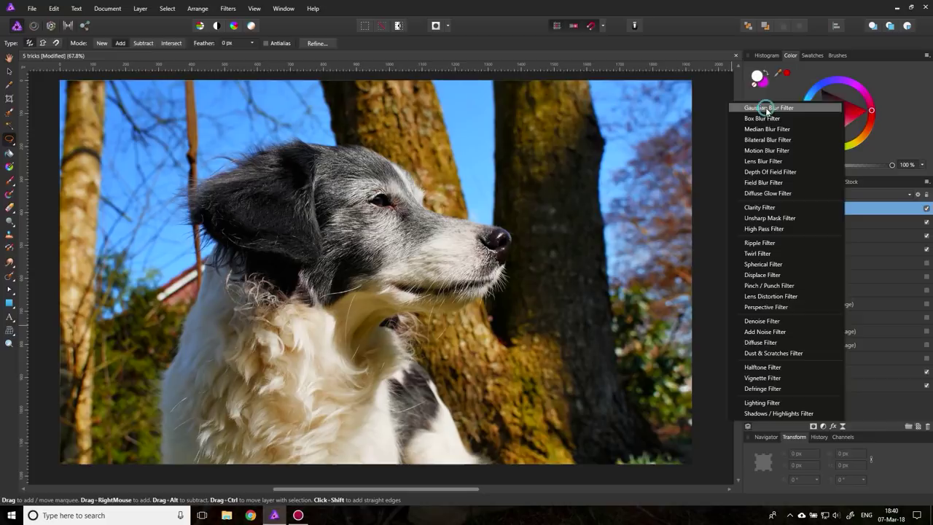
Step: Add a live Gaussian Blur layer and nest the background mask inside it
click(765, 107)
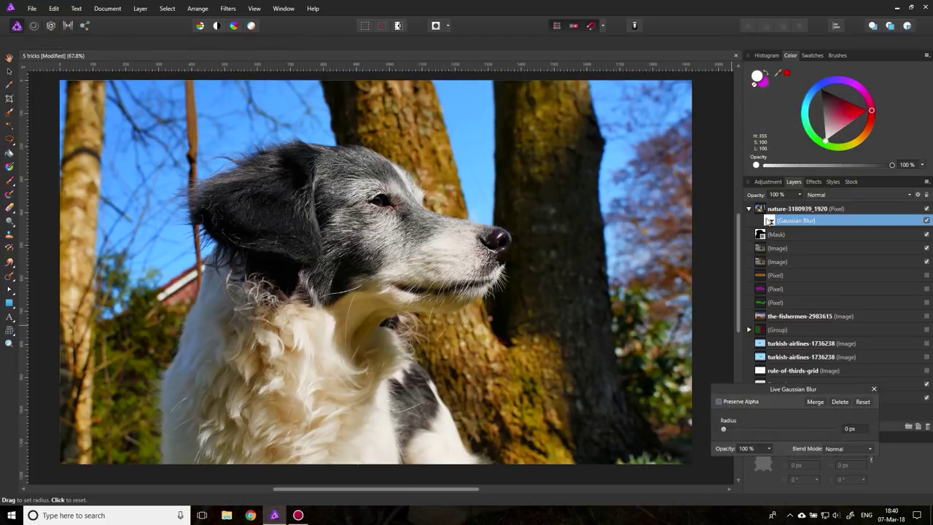
drag(769, 221, 767, 232)
click(765, 236)
key(m)
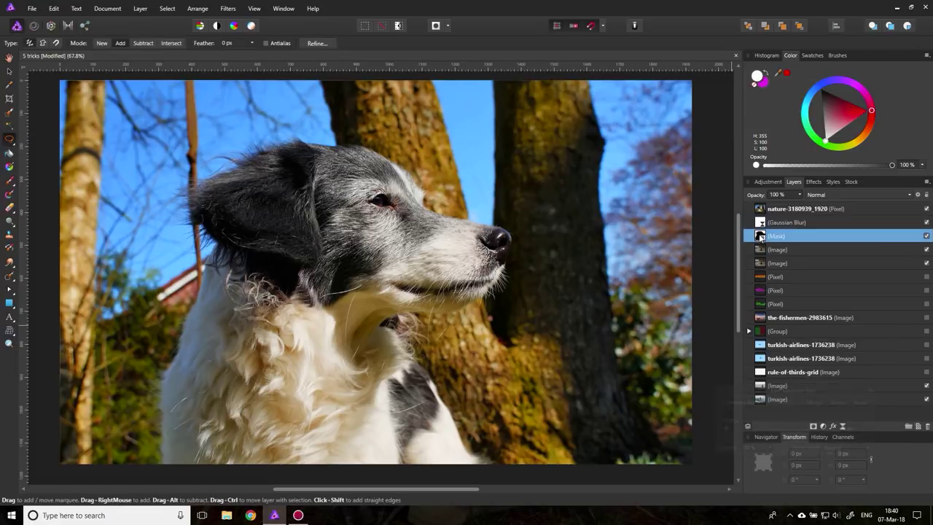
drag(773, 229, 773, 229)
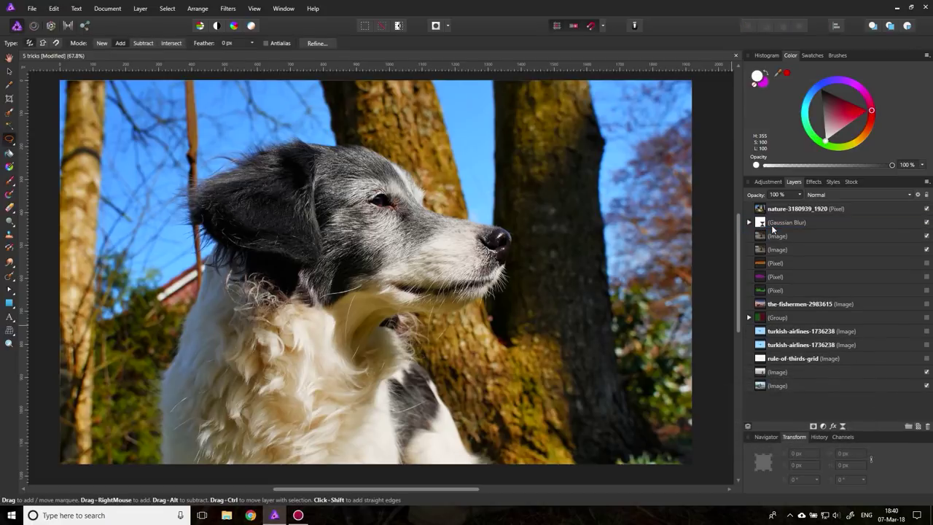
Step: Nest the Gaussian Blur layer under the nature-3180939_1920 dog photo, showing its mask
click(764, 225)
click(749, 223)
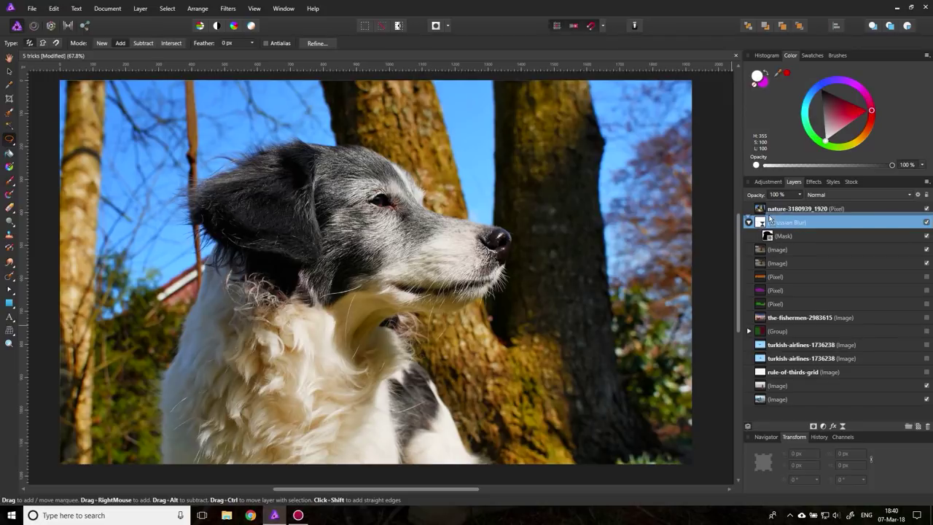
drag(773, 215, 767, 222)
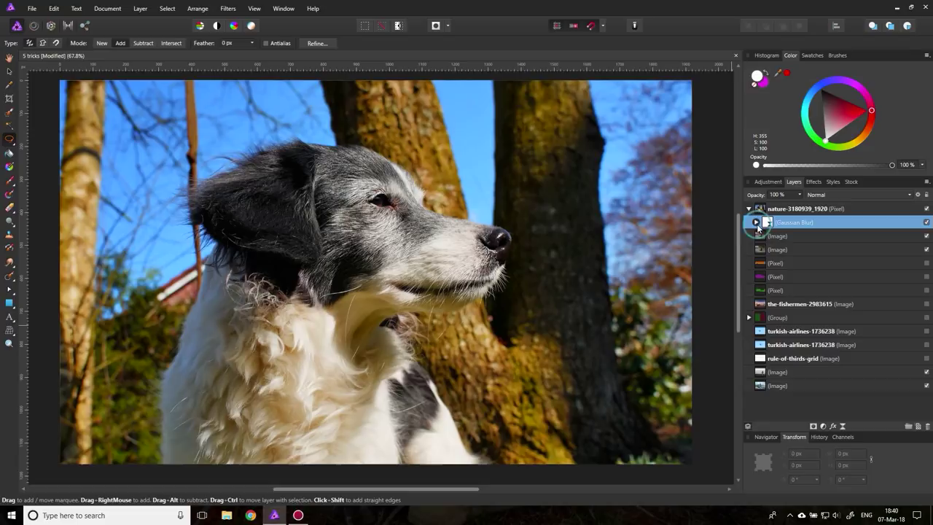
click(757, 222)
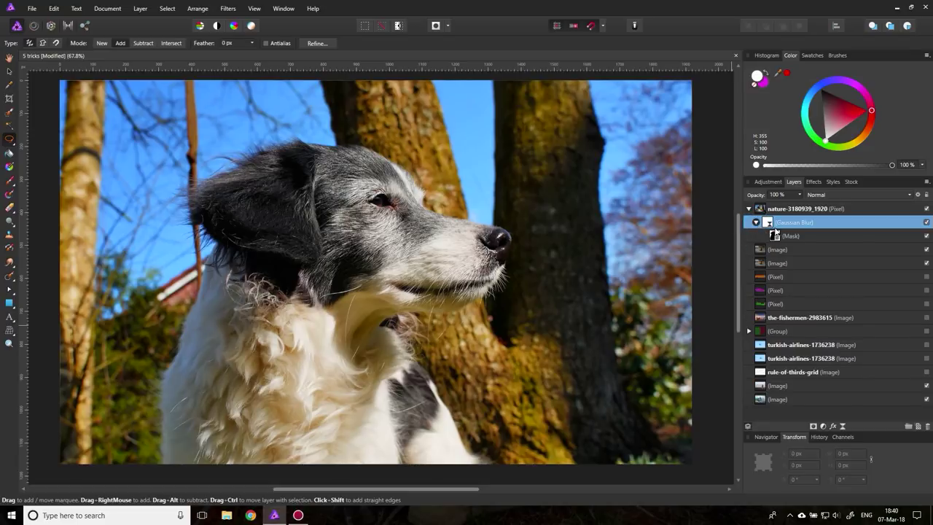
Step: Set the live Gaussian blur radius to roughly 31-34 px with Preserve Alpha ticked
double_click(766, 222)
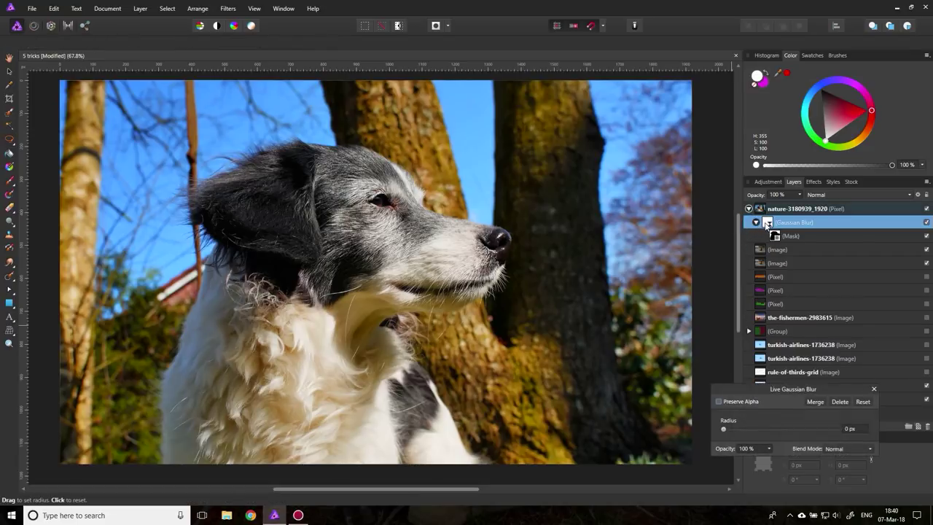
drag(755, 391, 544, 326)
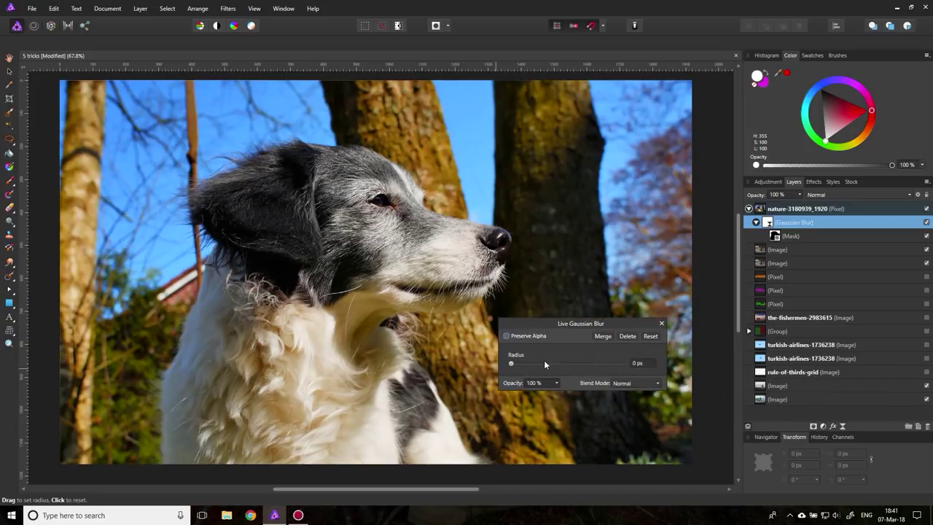
drag(511, 364, 599, 368)
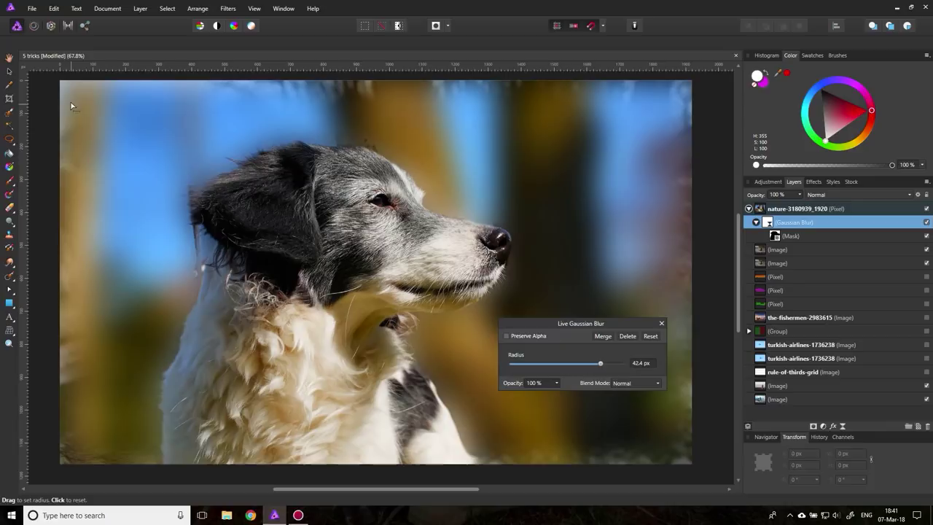
click(506, 336)
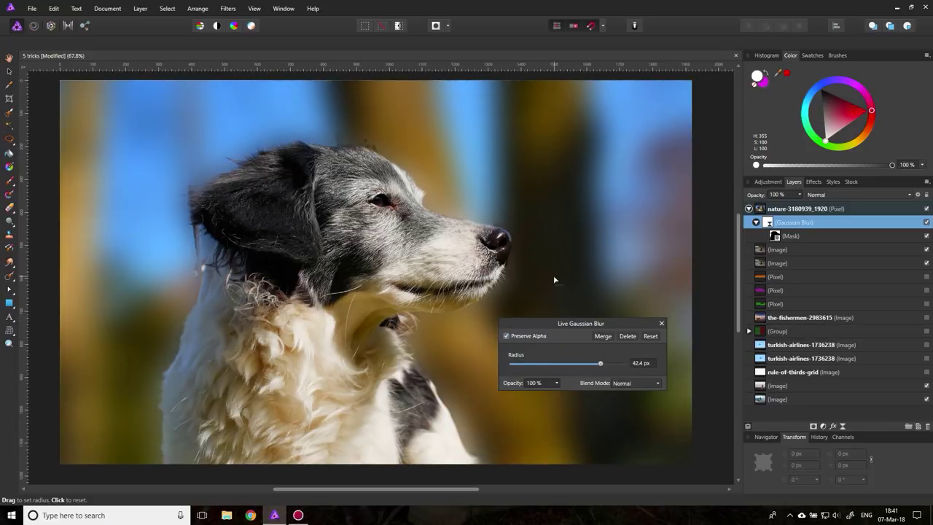
drag(539, 325, 680, 348)
drag(744, 387, 726, 385)
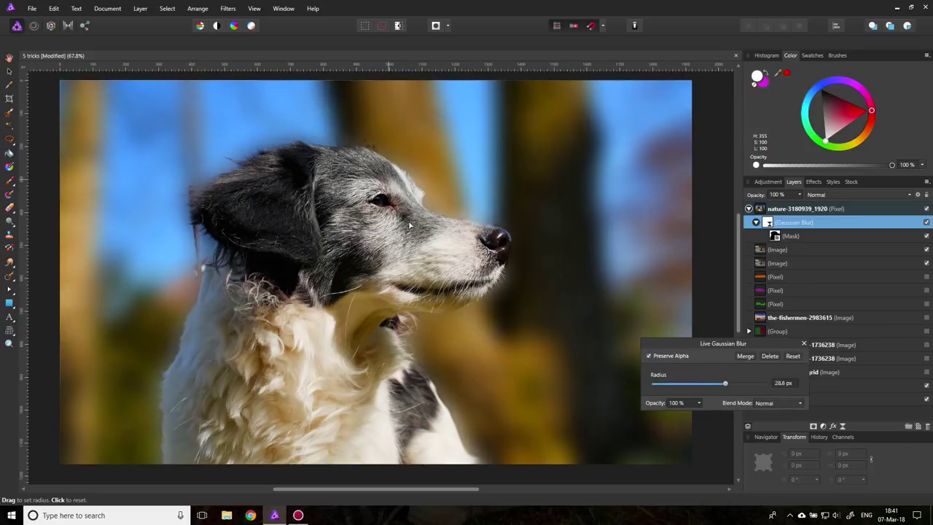
mouse_move(725, 384)
mouse_down()
mouse_move(710, 384)
mouse_move(733, 387)
mouse_up()
Step: Zoom in on the dog's ear and brush its edge sharp on the blur mask
key(l)
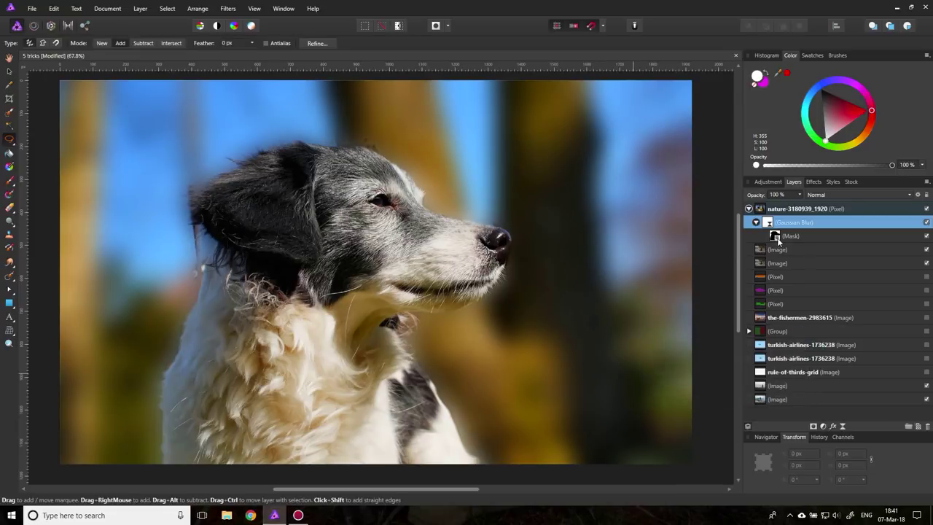
click(775, 237)
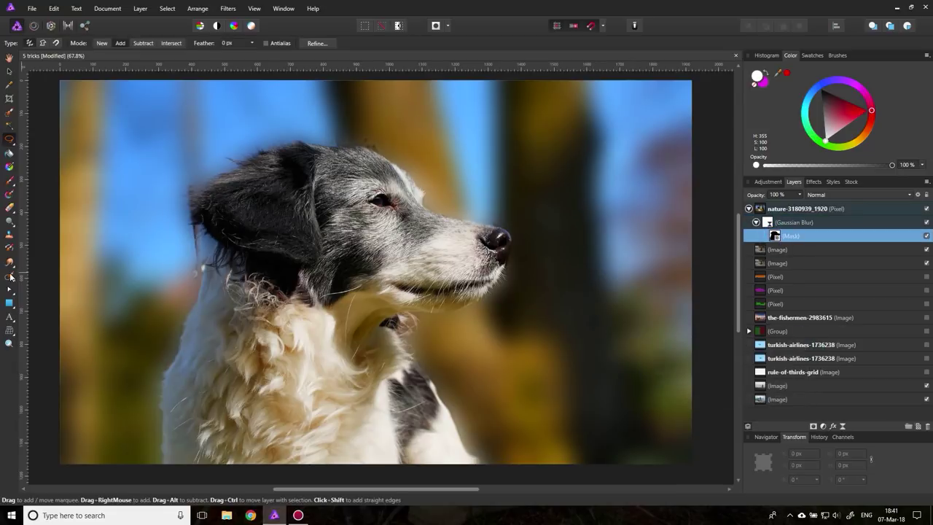
click(10, 343)
click(194, 207)
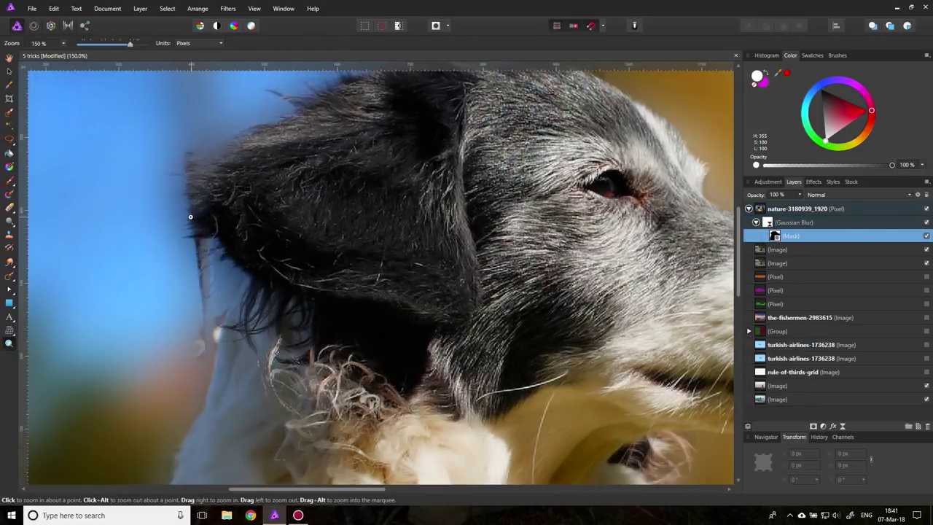
click(8, 183)
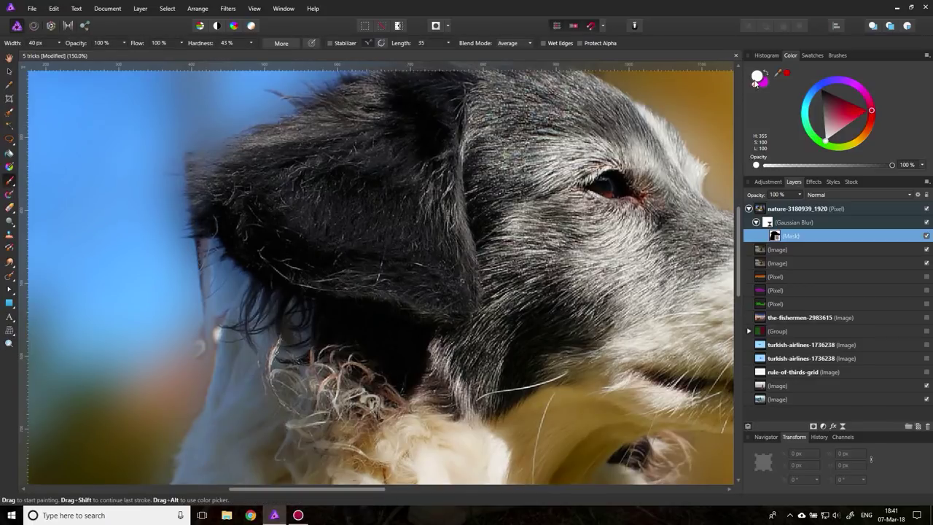
mouse_move(215, 223)
mouse_down()
mouse_move(198, 255)
mouse_move(202, 247)
mouse_move(210, 320)
mouse_move(215, 310)
mouse_move(201, 378)
mouse_up()
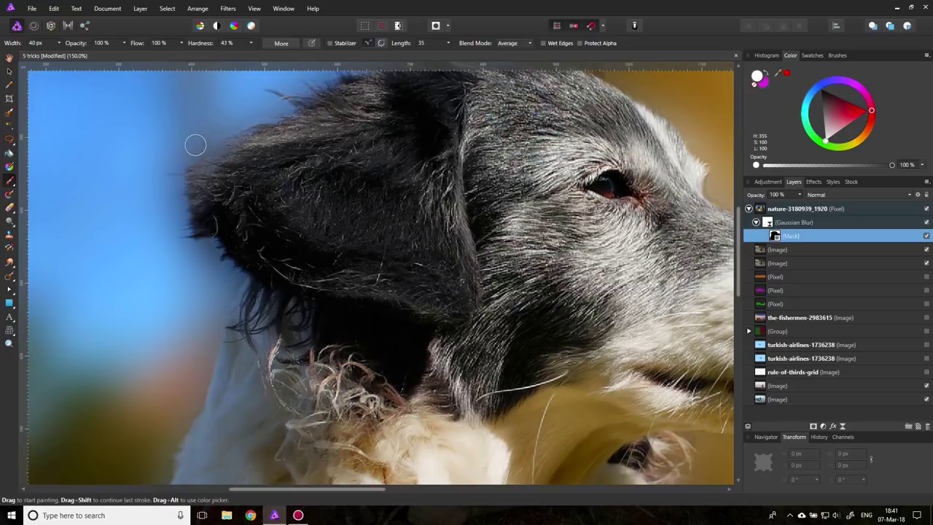
Step: Paint the blur mask along the dog's head and chest fur, then zoom to fit
scroll(562, 162, up, 5)
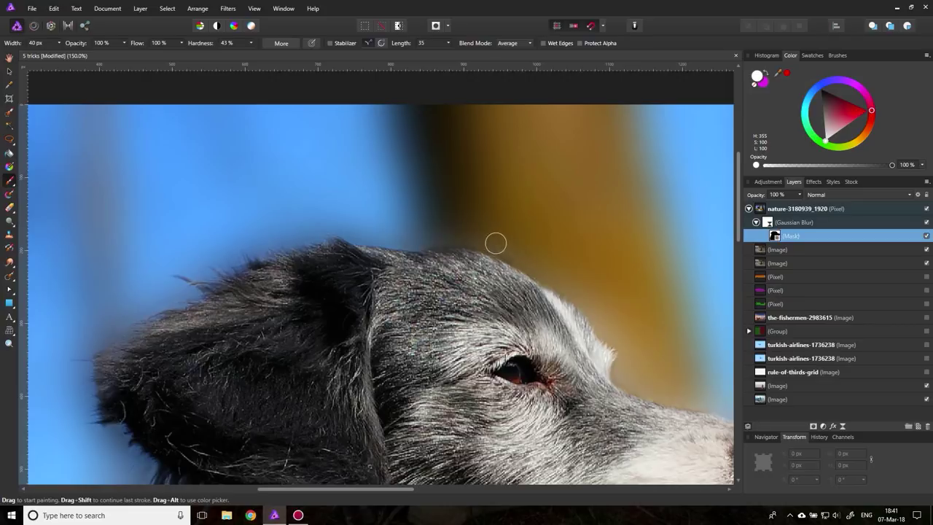
key(space)
mouse_move(546, 342)
mouse_down()
mouse_move(349, 306)
mouse_move(344, 325)
mouse_move(405, 191)
mouse_up()
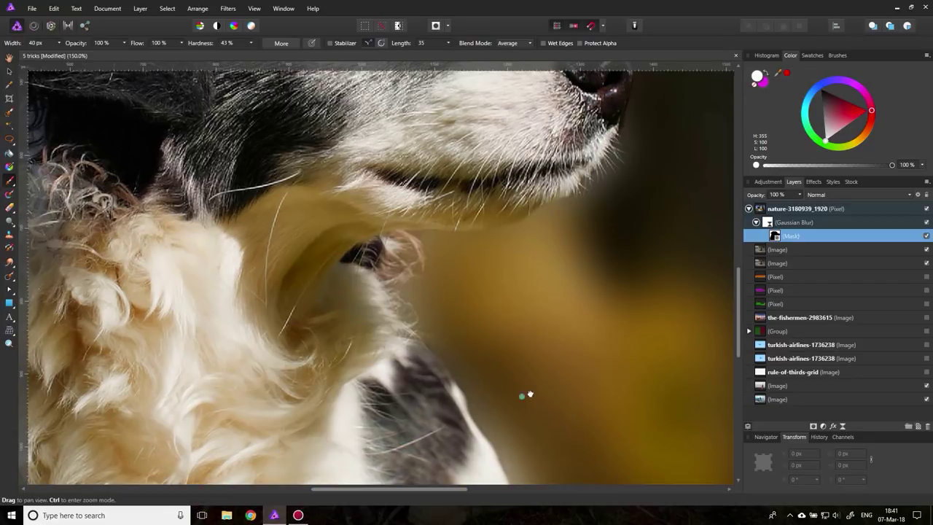
mouse_move(528, 394)
mouse_down()
mouse_move(561, 162)
mouse_move(593, 255)
mouse_up()
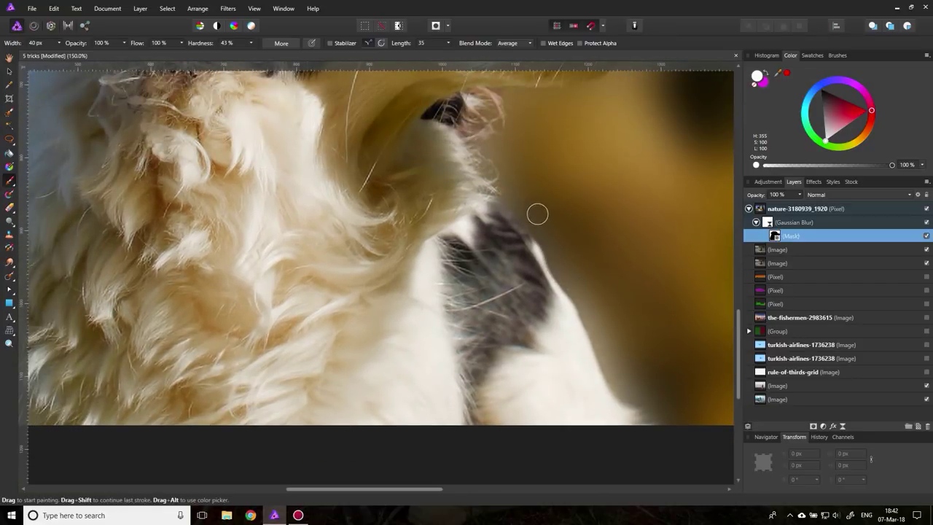
drag(188, 238, 482, 229)
key(ctrl+0)
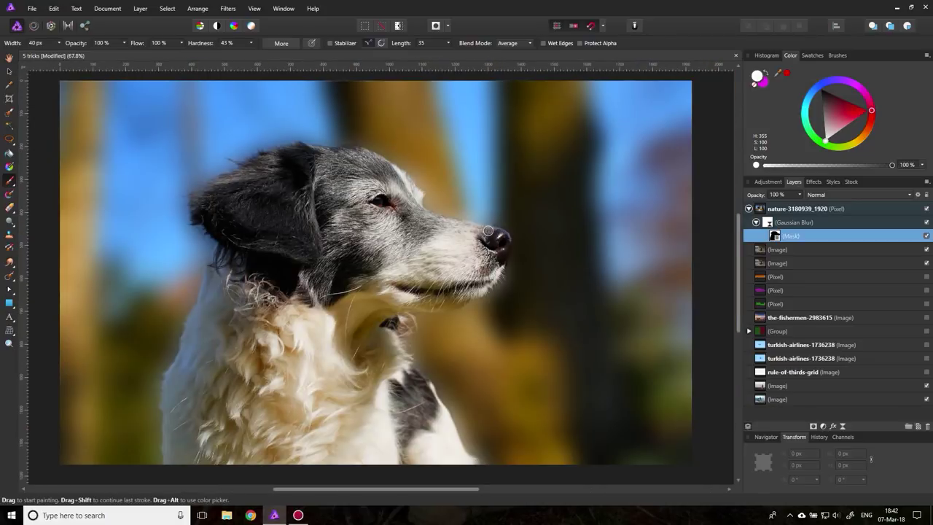
Step: Lower the Gaussian blur radius from about 23 px to 17.9 px
double_click(768, 222)
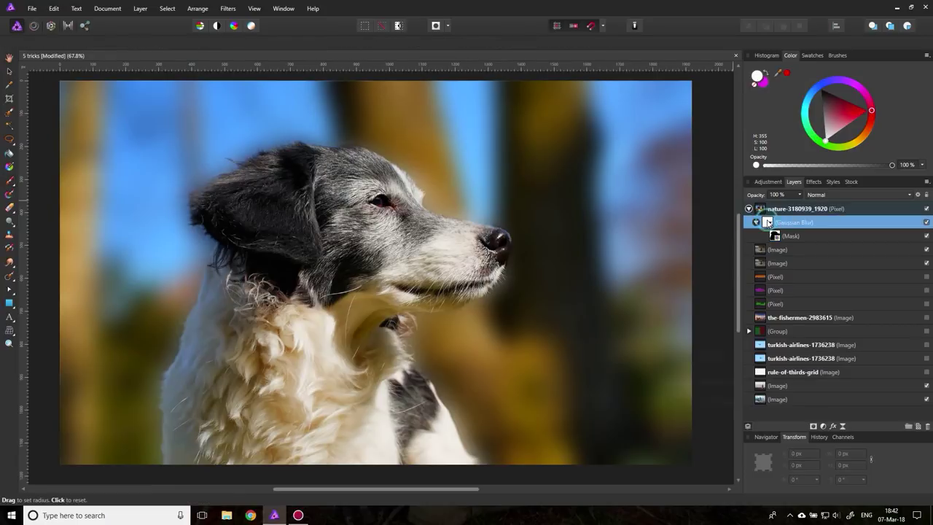
mouse_move(729, 386)
mouse_down()
mouse_move(699, 387)
mouse_move(713, 387)
mouse_up()
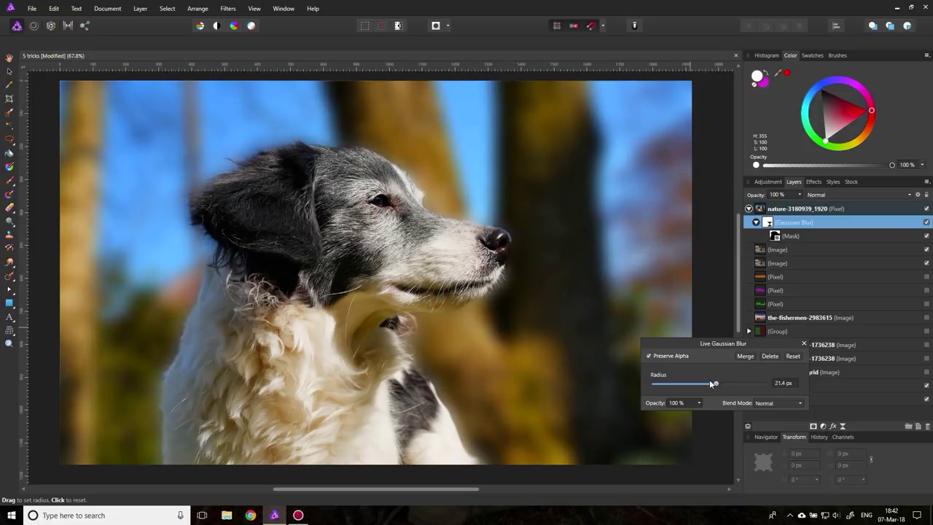
drag(713, 390, 708, 383)
click(804, 344)
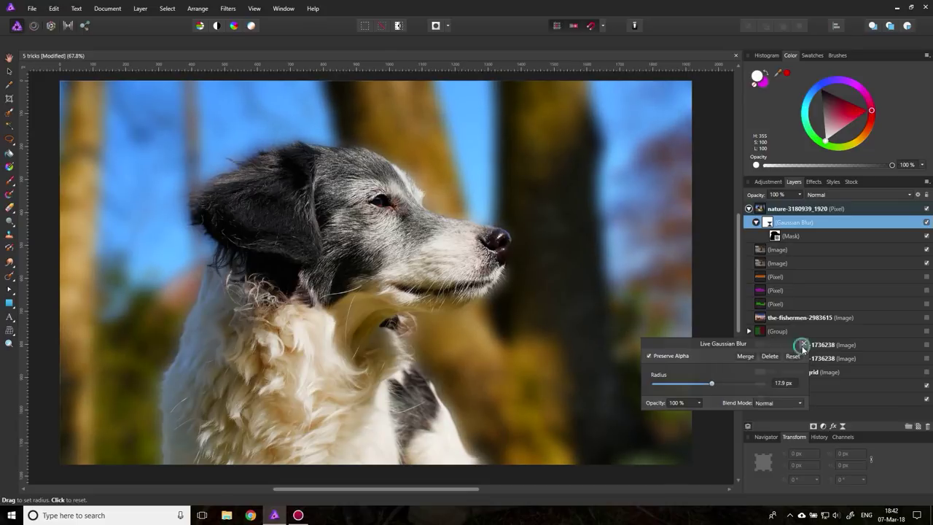
Step: Compare the photo with the blur hidden and shown, then lower the radius to 13.3 px
click(926, 222)
click(927, 223)
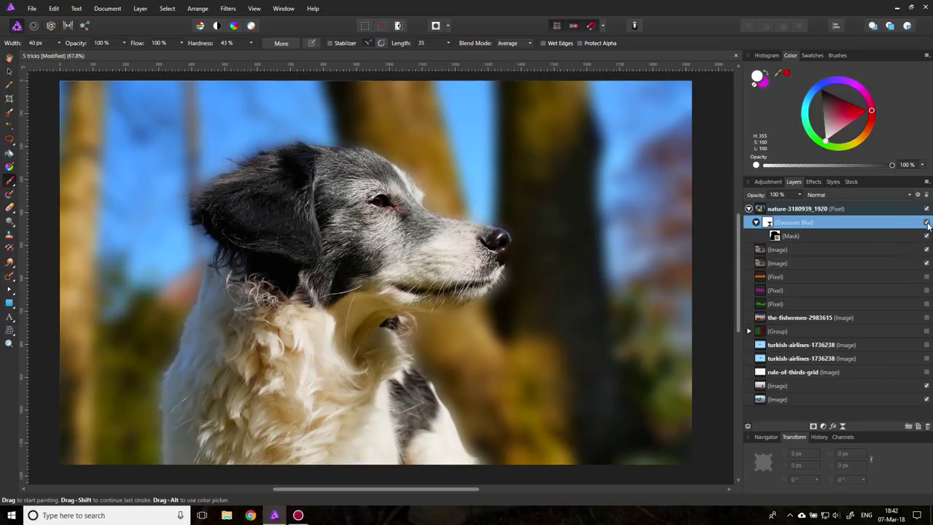
click(925, 223)
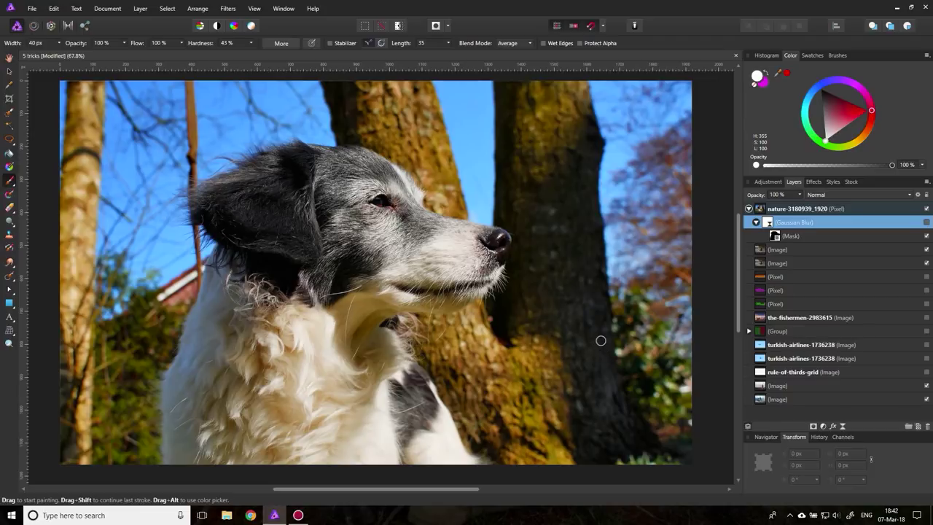
click(926, 222)
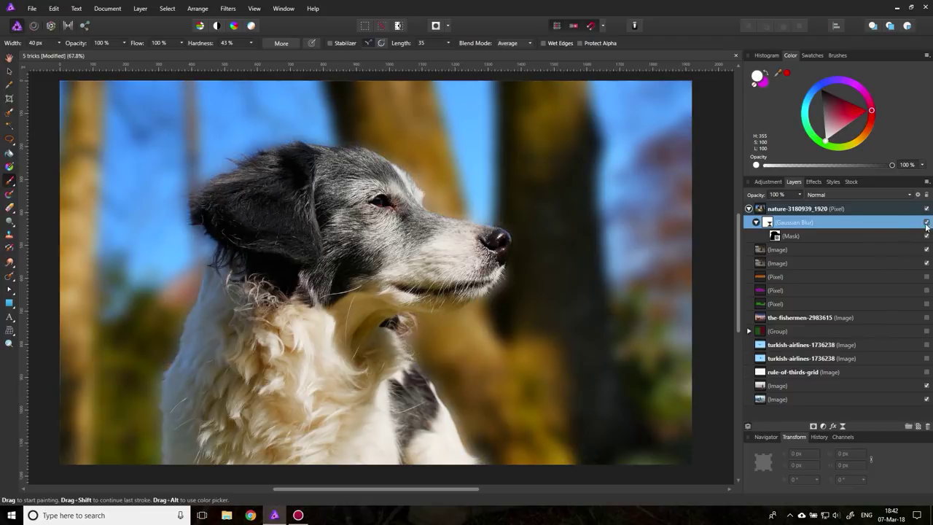
double_click(767, 222)
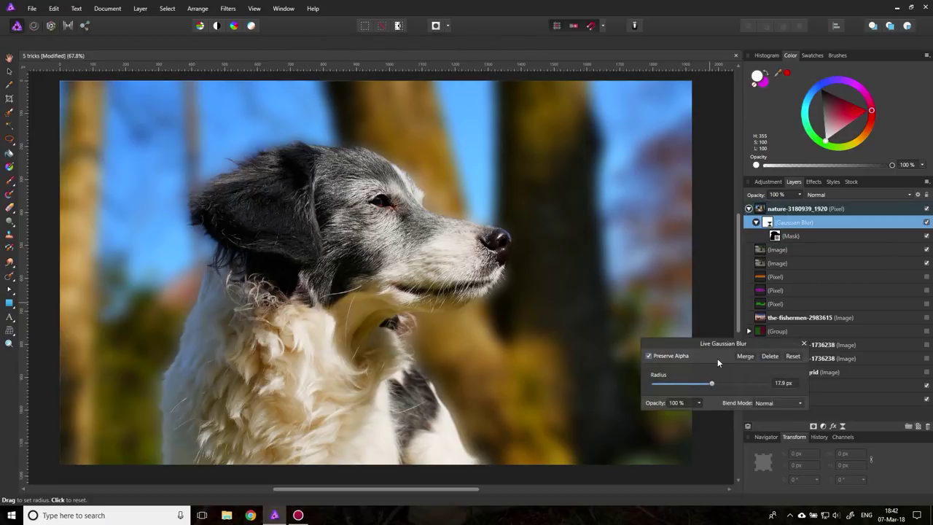
mouse_move(711, 385)
mouse_down()
mouse_move(691, 385)
mouse_move(706, 386)
mouse_up()
click(803, 343)
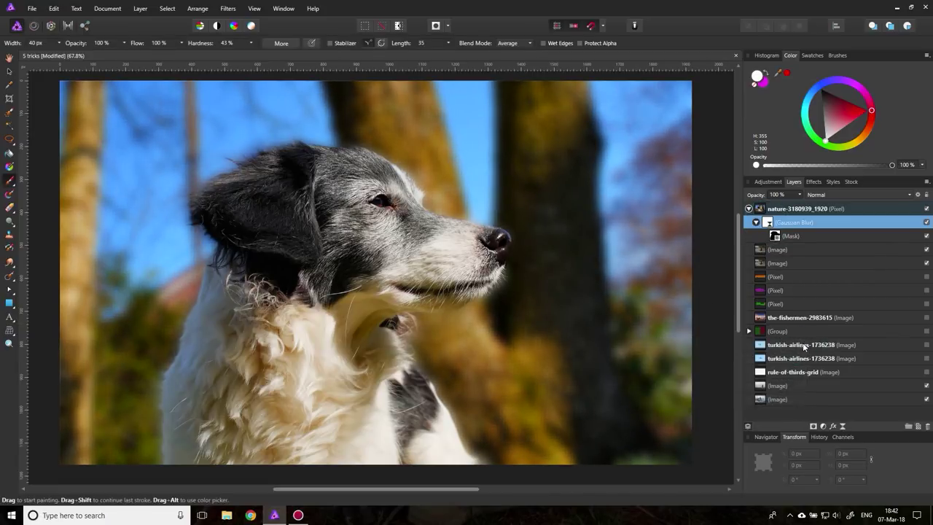